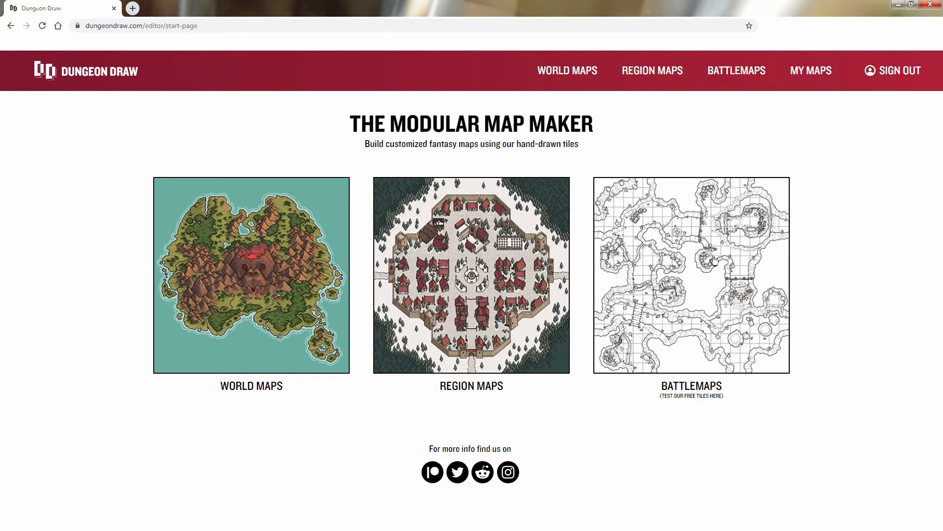
Start a new battlemap named "Dungeon Crawl" with the artist Crosshead and the premium artstyle
left_click(686, 285)
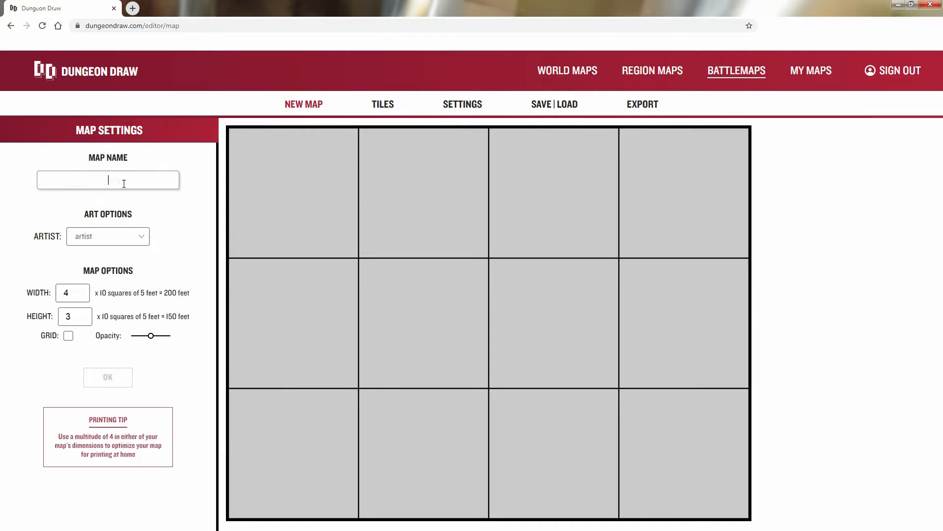
left_click(153, 184)
type("Dungeon Crawl")
left_click(121, 241)
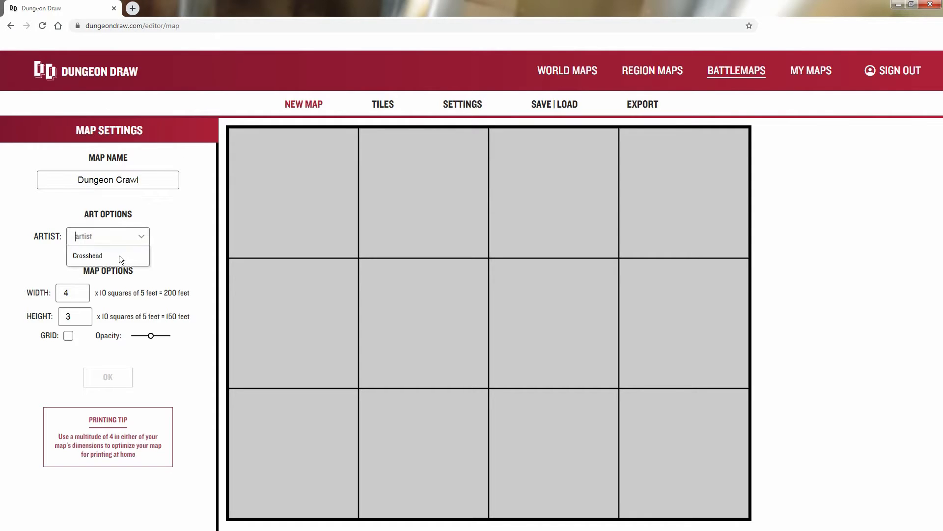
left_click(119, 254)
left_click(136, 271)
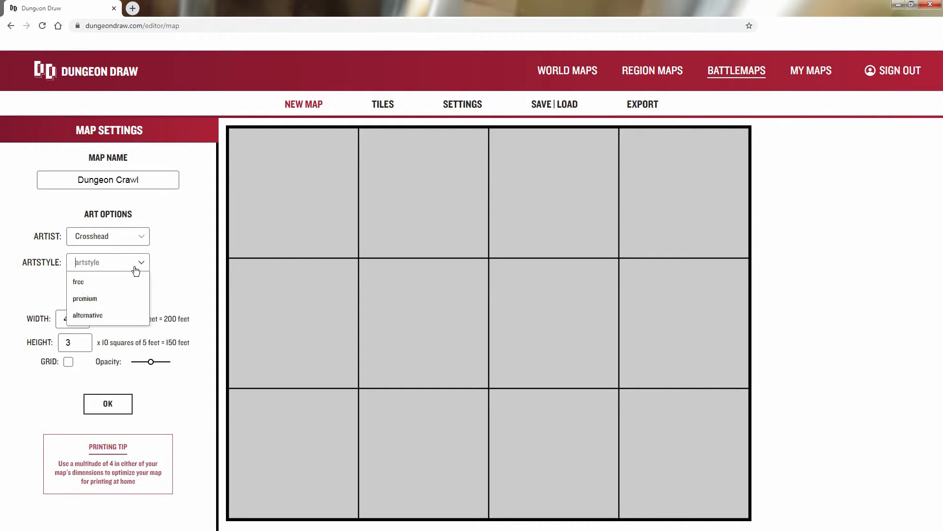
left_click(96, 299)
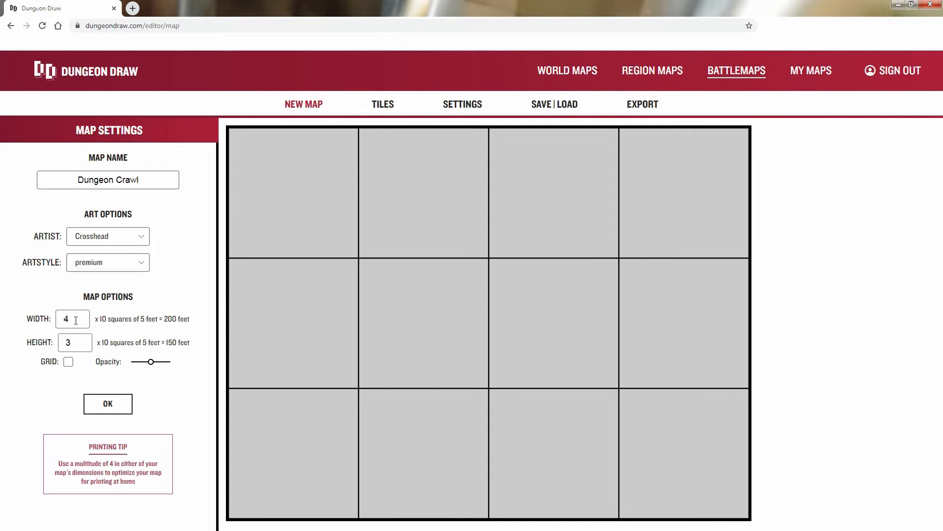
Try a larger map size by setting the width to 20 and the height to 30
double_click(82, 317)
type("20")
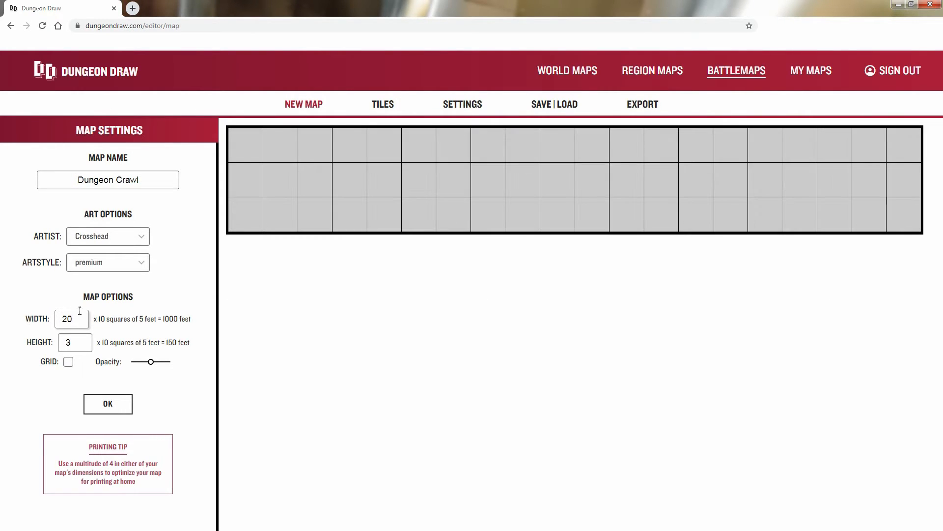
left_click_drag(86, 343, 38, 340)
type("30")
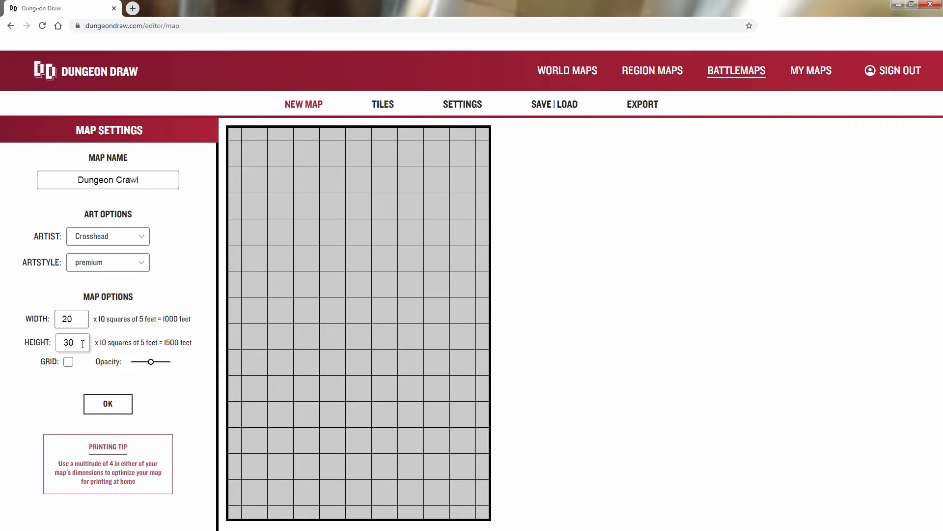
Set the map width to 4 and the height to 3
double_click(82, 319)
type("4")
left_click_drag(79, 341, 19, 345)
type("3")
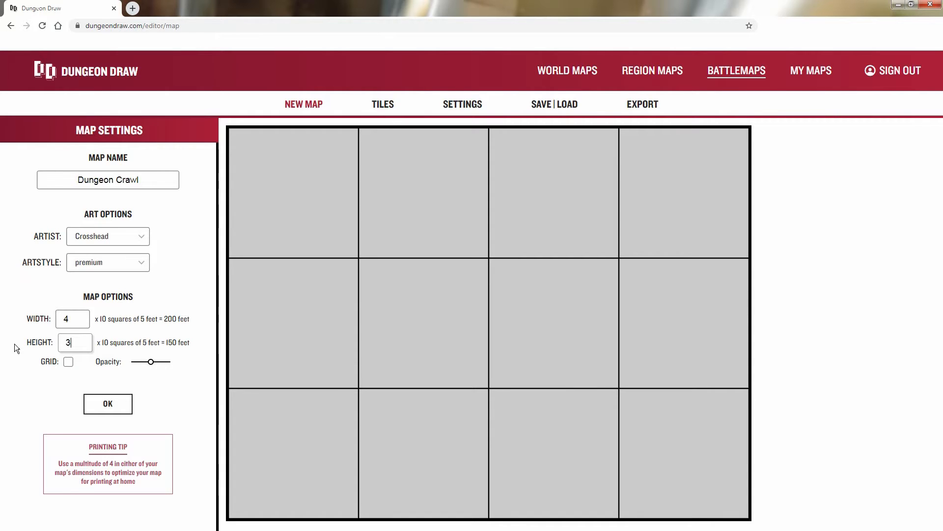
Enable the map grid and confirm the map settings
left_click(69, 364)
left_click(72, 366)
left_click(71, 368)
left_click(72, 368)
left_click(72, 368)
left_click(72, 369)
left_click(69, 364)
left_click(105, 402)
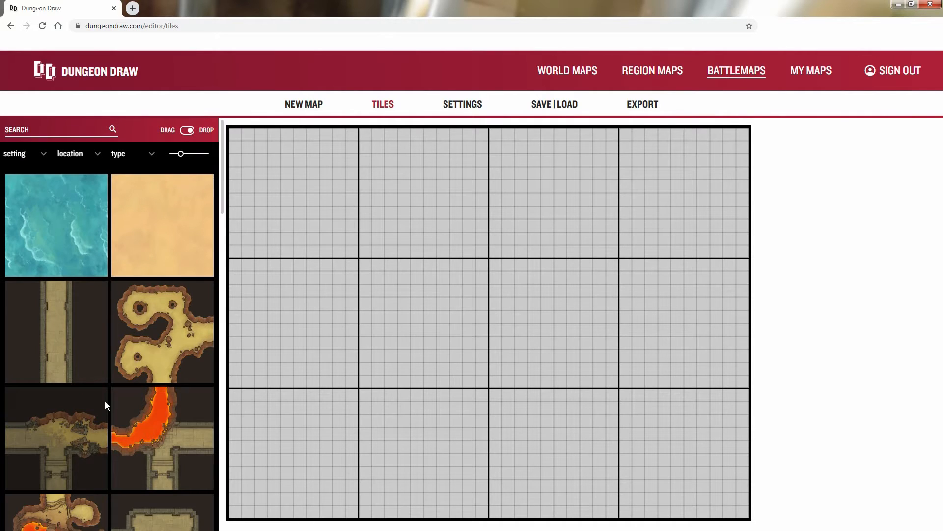
Look through the full collection of premium battlemap tiles
scroll(105, 401, "down", 15)
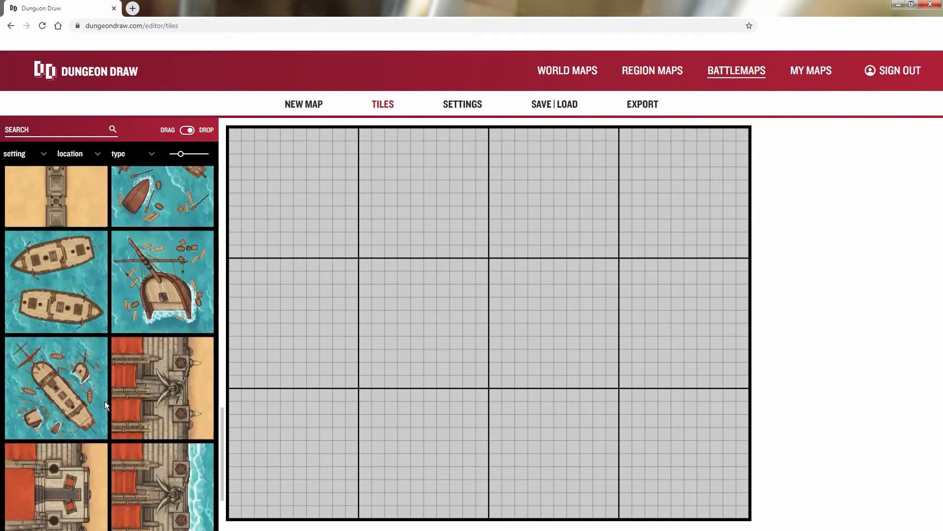
scroll(104, 401, "down", 3)
scroll(105, 401, "up", 17)
scroll(105, 400, "up", 10)
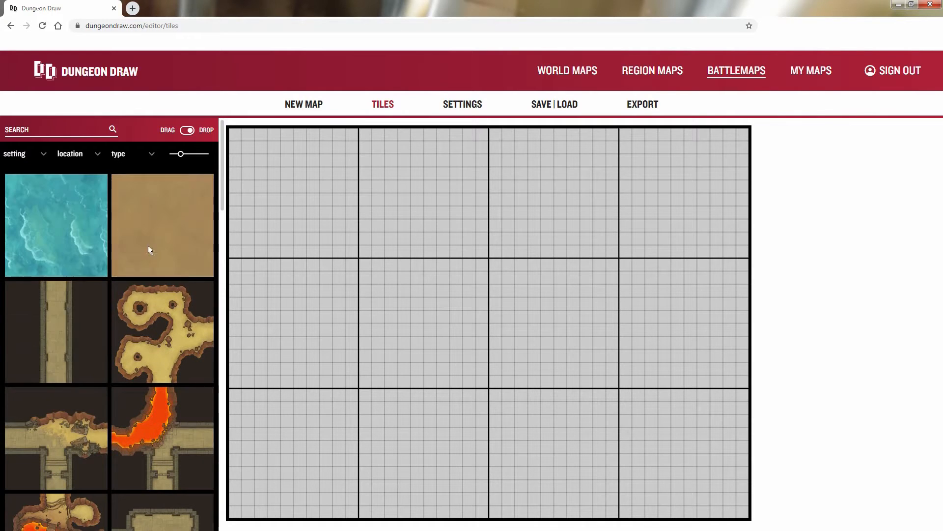
scroll(125, 397, "down", 9)
scroll(79, 405, "down", 14)
scroll(82, 405, "up", 13)
scroll(81, 405, "up", 10)
scroll(81, 405, "down", 1)
scroll(82, 405, "up", 2)
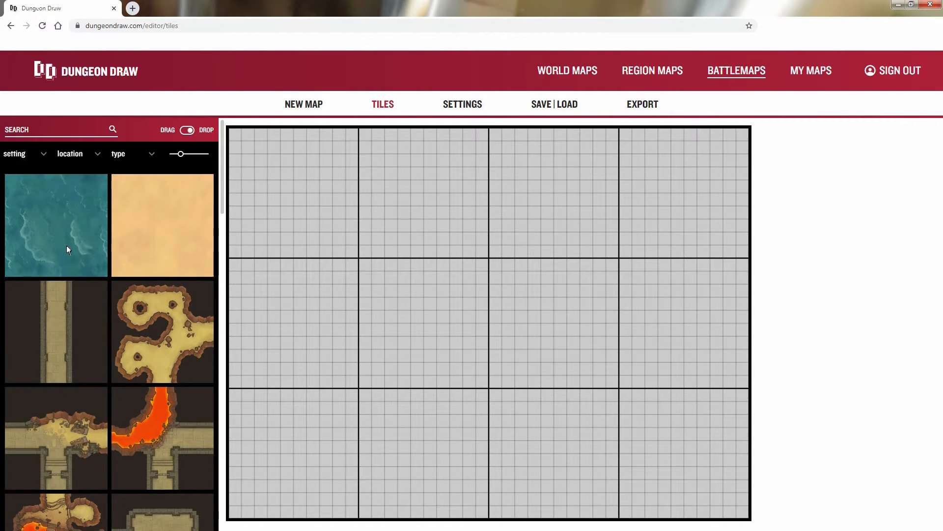
Filter the tile collection to the Dungeon setting and look over the matching tiles
left_click(28, 157)
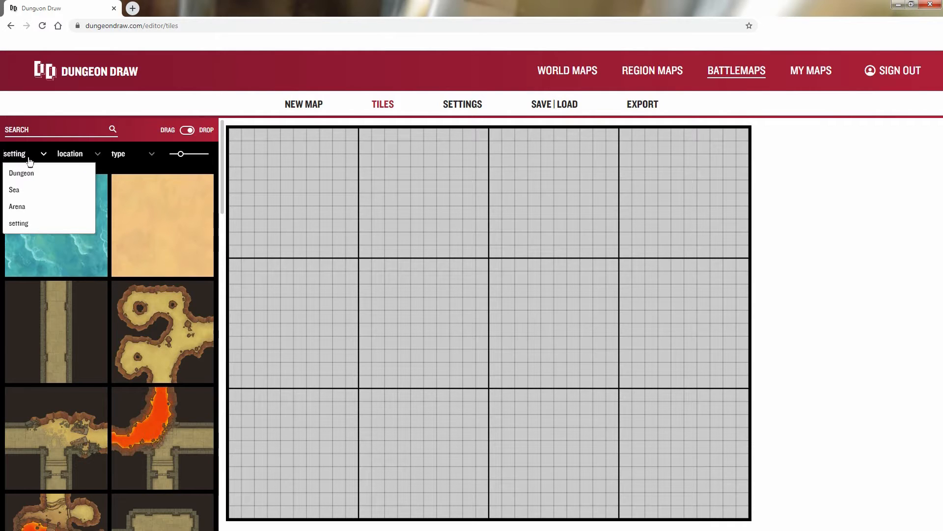
left_click(32, 172)
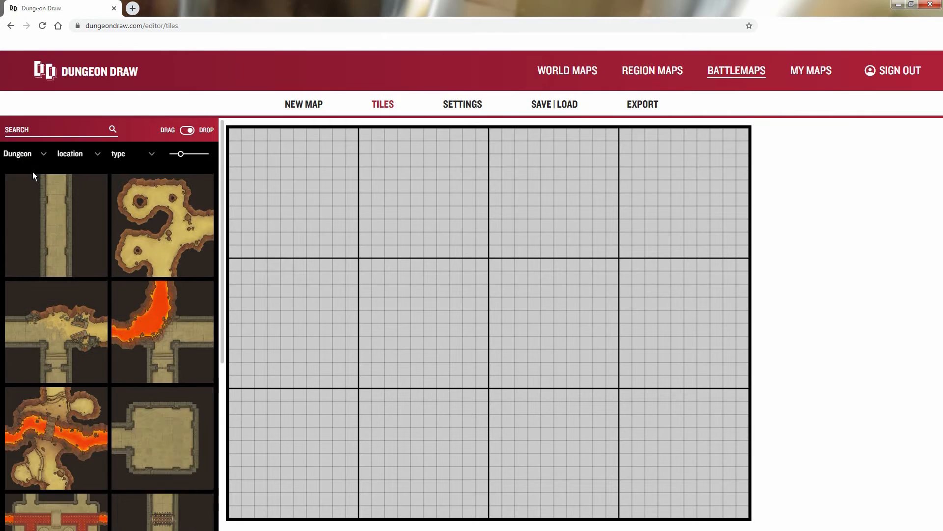
scroll(54, 205, "down", 5)
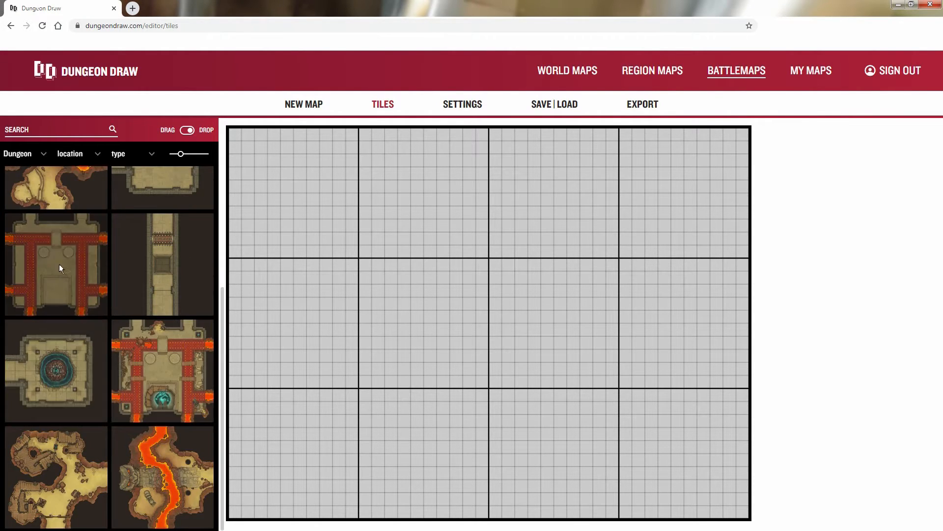
scroll(73, 255, "up", 5)
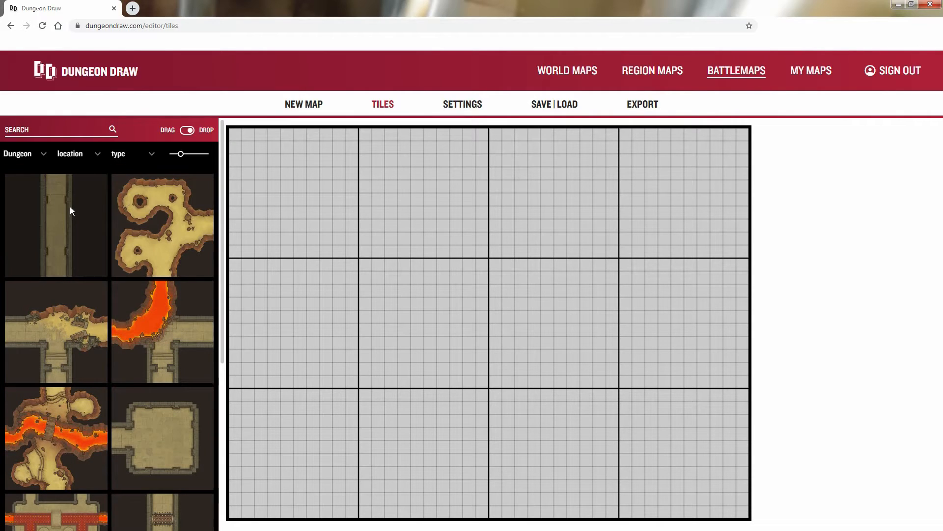
Expand the straight stone pathway tile to view its variants and collapse the group again
left_click(70, 208)
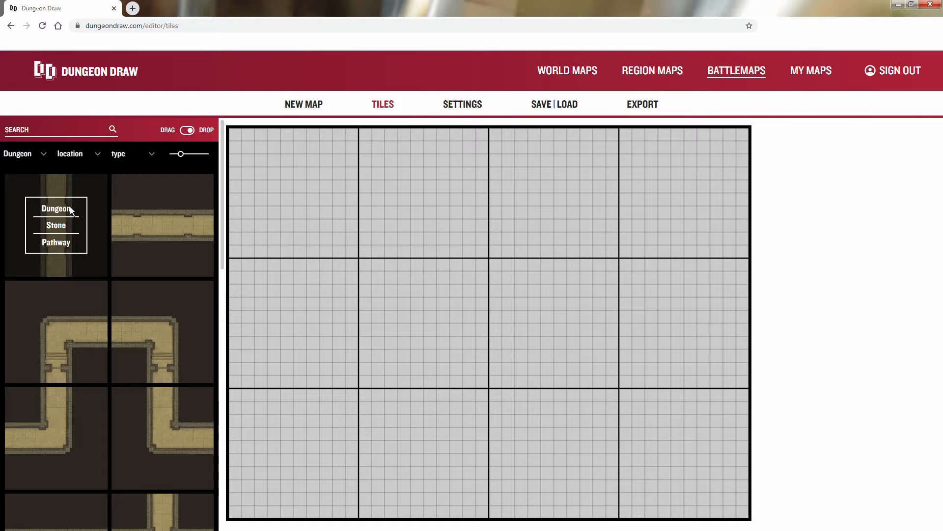
scroll(70, 207, "down", 5)
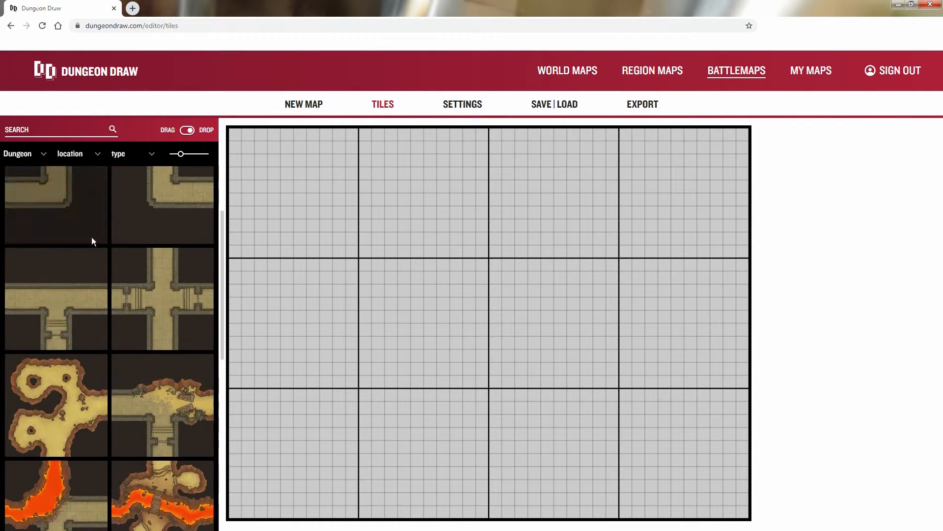
scroll(107, 248, "up", 5)
left_click(75, 232)
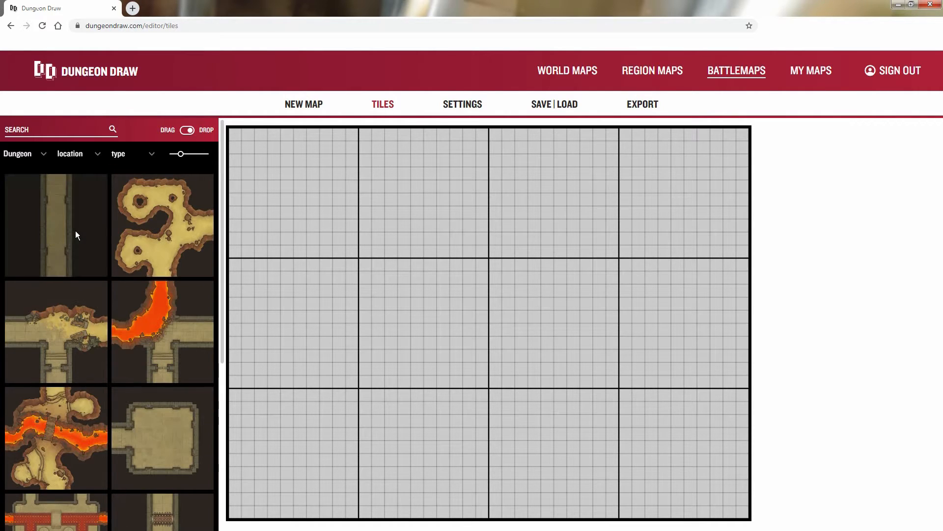
left_click(75, 230)
left_click(75, 231)
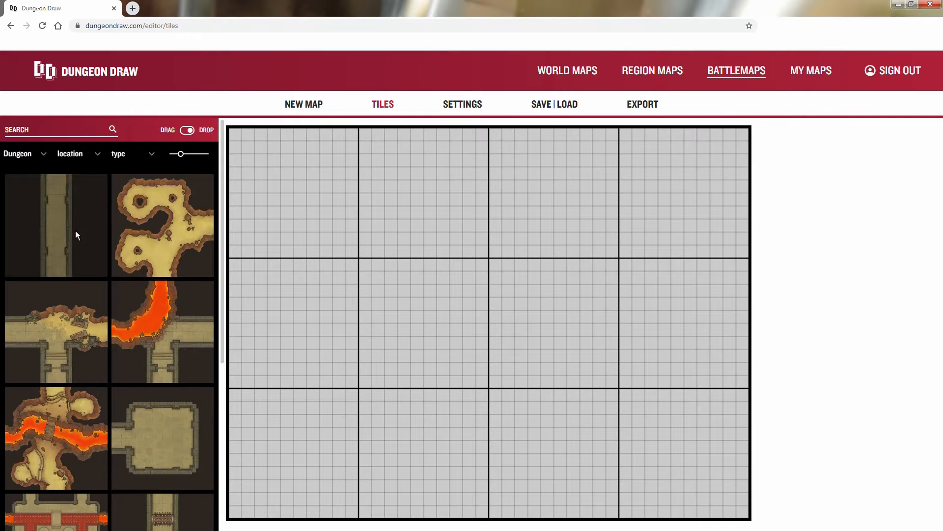
Expand the cave lava tile to view its variants and collapse the group again
left_click(85, 442)
scroll(85, 353, "down", 9)
scroll(86, 352, "up", 6)
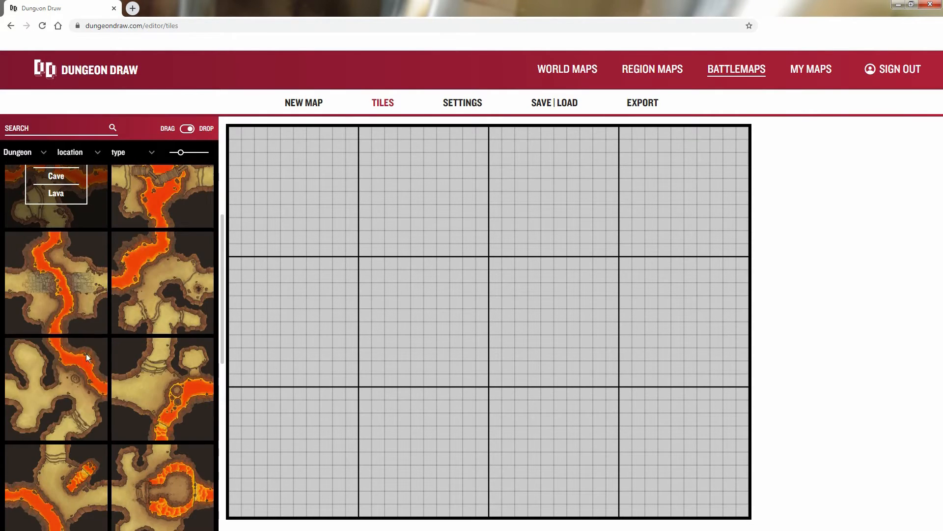
left_click(76, 217)
Assemble the four quarters of the stone lava room in the first two columns of the map's lower two rows
scroll(79, 362, "down", 1)
left_click(79, 363)
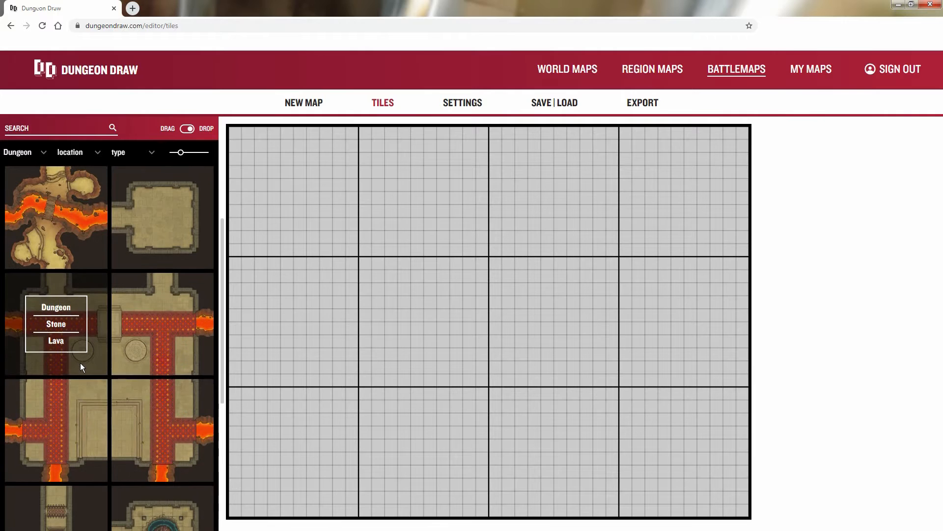
left_click(338, 344)
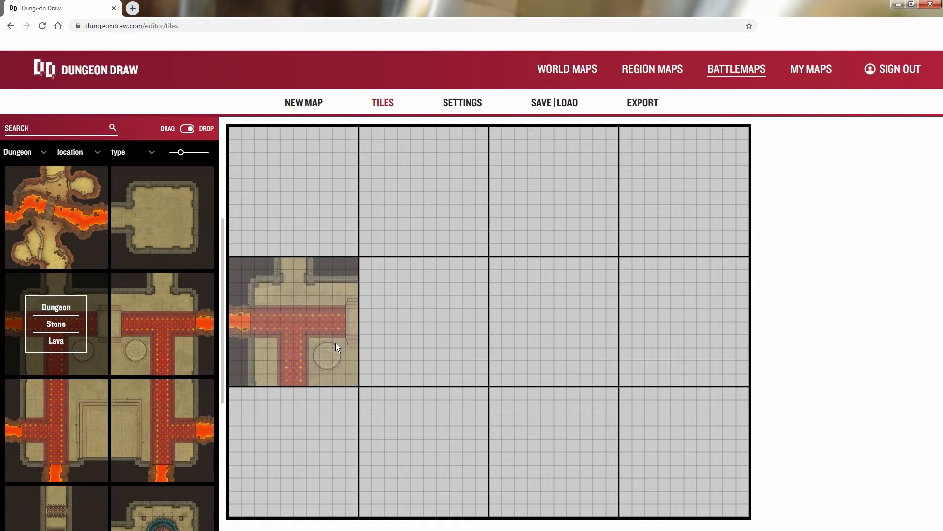
left_click(335, 343)
key("Right")
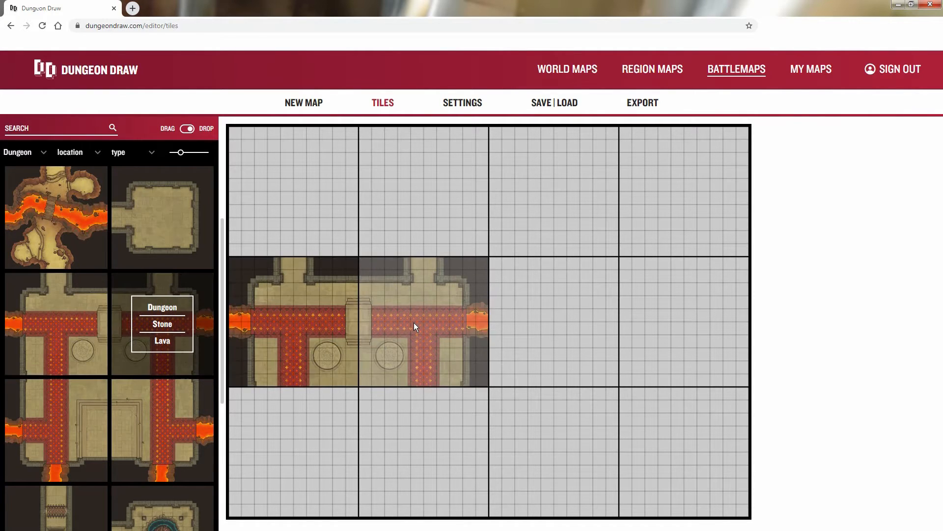
left_click(413, 323)
left_click(323, 412)
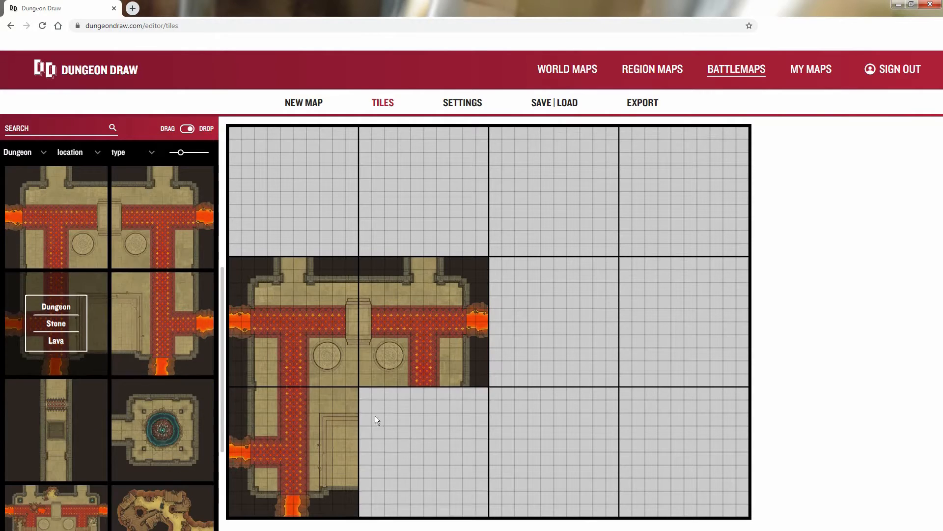
key("Right")
left_click(412, 419)
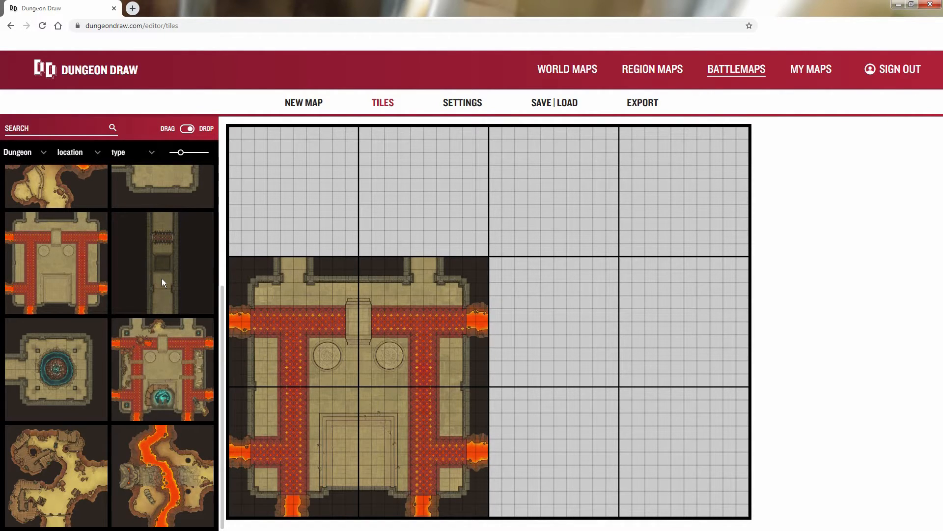
Expand the trapped stone pathway group and pick its corner variant with the spiked trap
scroll(162, 280, "up", 3)
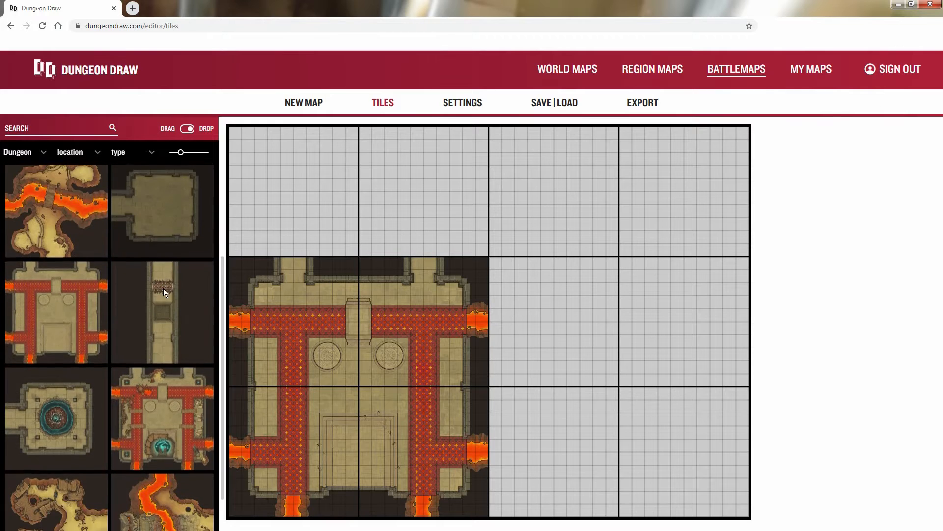
scroll(175, 382, "down", 2)
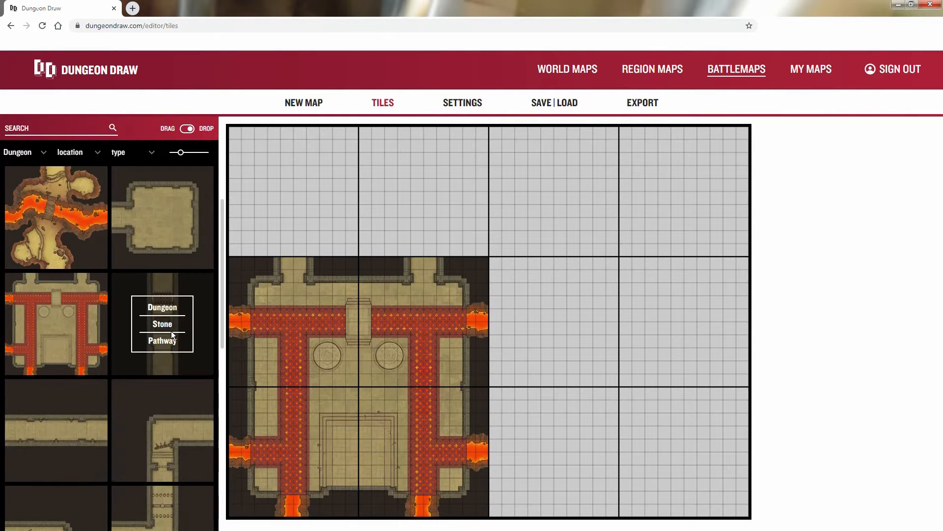
scroll(171, 331, "down", 2)
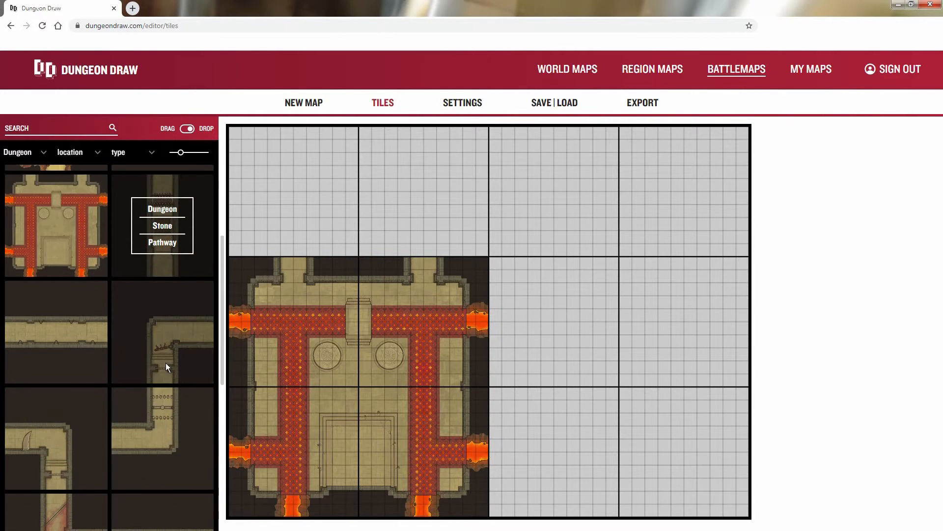
scroll(122, 403, "down", 1)
scroll(133, 400, "up", 2)
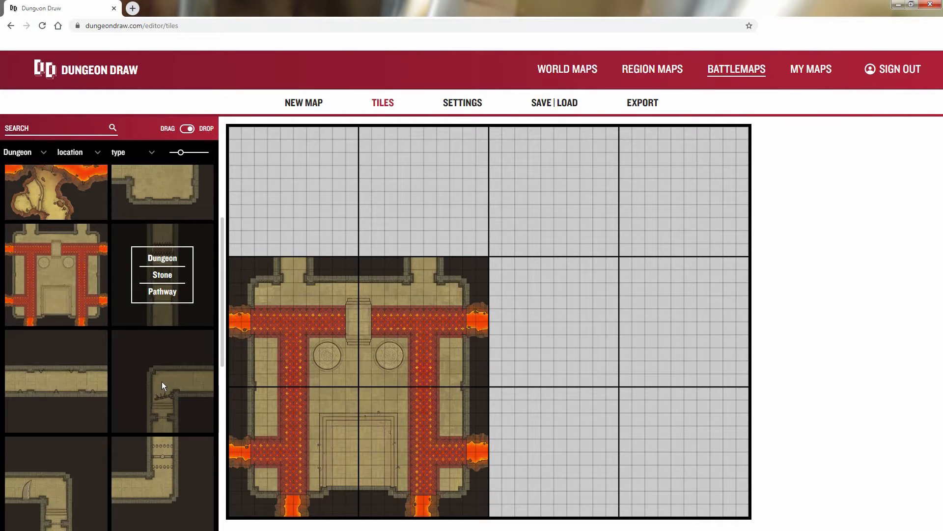
scroll(172, 369, "down", 1)
scroll(177, 355, "down", 1)
left_click(179, 353)
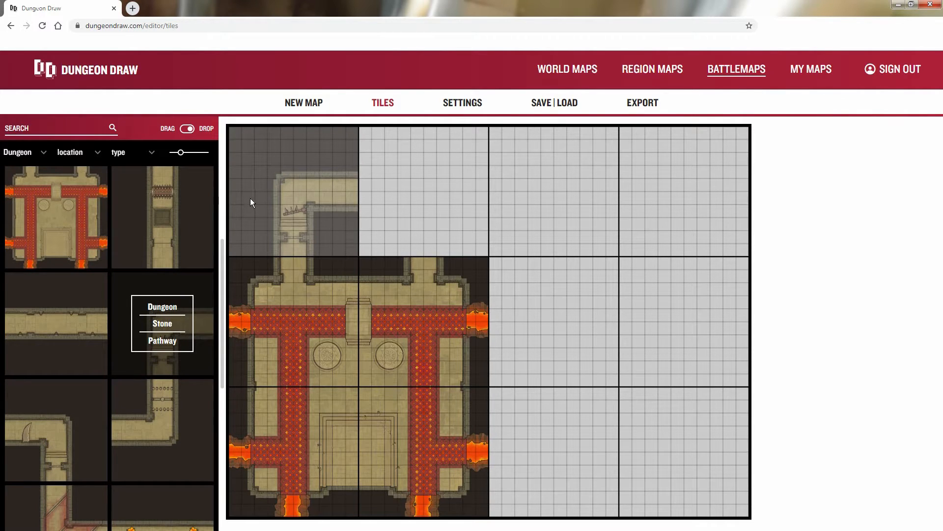
Enlarge the tile previews and place the T-junction pathway with two flaming braziers in the map's first cell, above the lava room
mouse_move(181, 153)
left_mouse_down()
mouse_move(207, 153)
mouse_move(175, 153)
left_mouse_up()
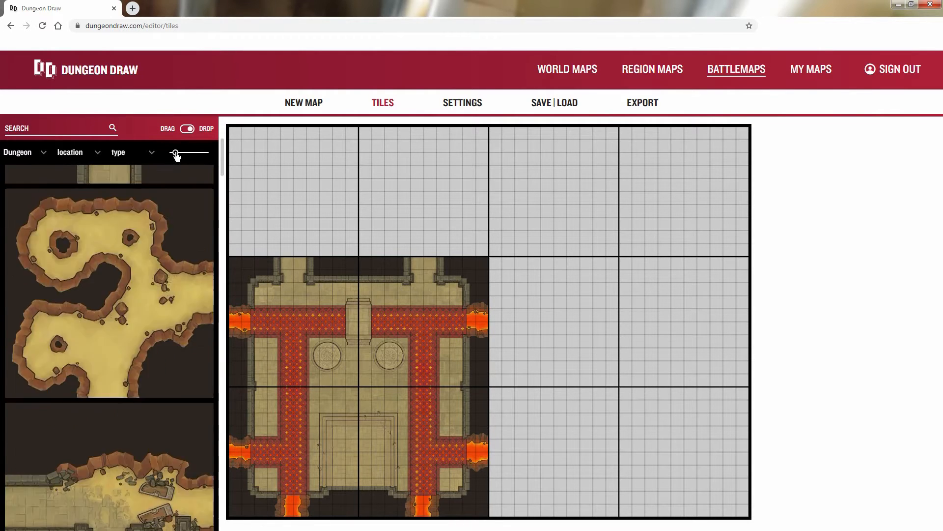
scroll(180, 318, "down", 5)
scroll(180, 317, "down", 6)
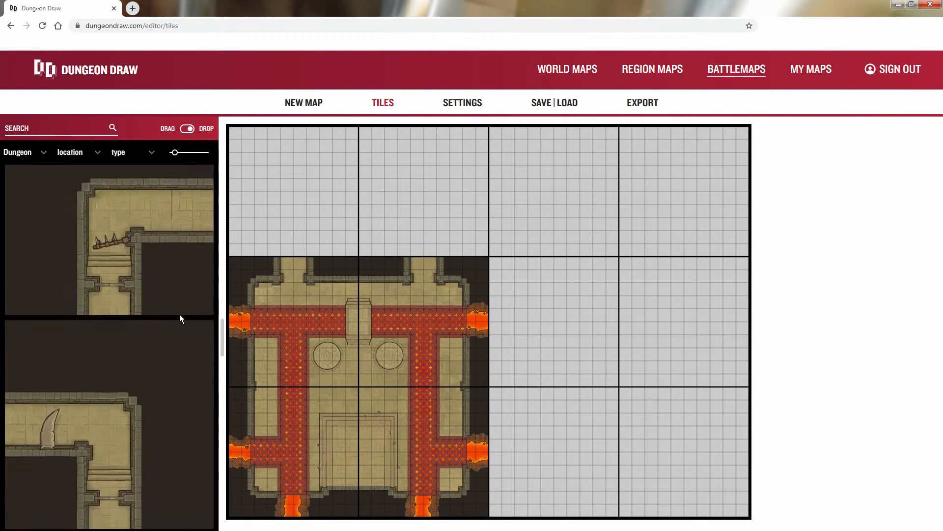
scroll(181, 316, "down", 10)
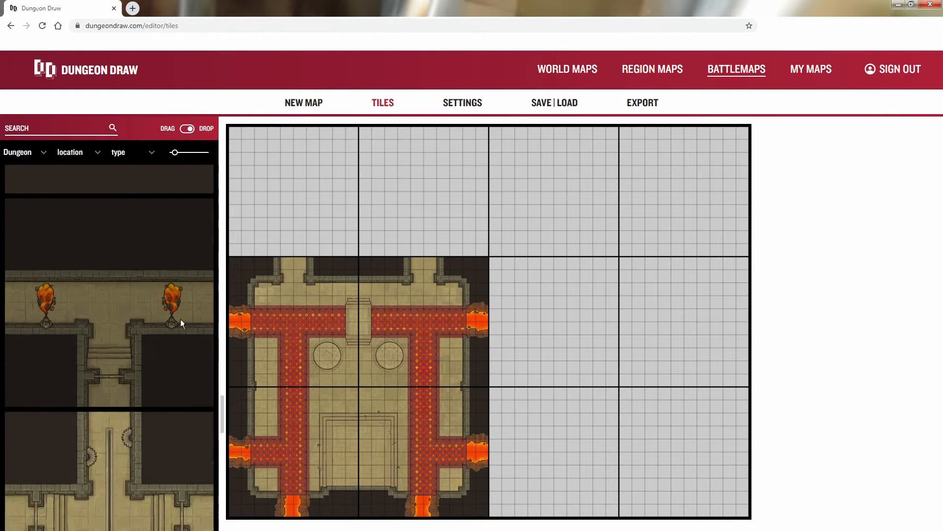
left_click(155, 352)
left_click(287, 224)
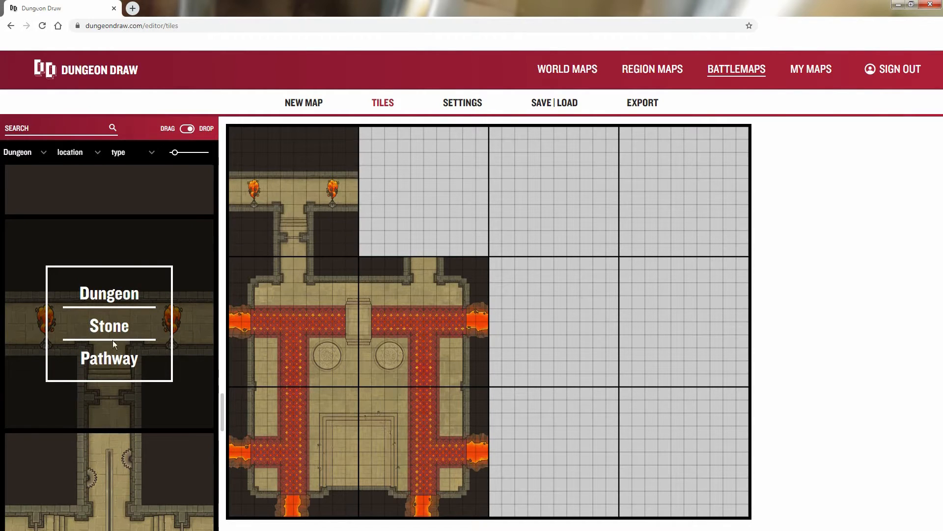
Shrink the tile previews to two per row and place the T-junction stone-to-cave tile in the top row's second cell
left_click_drag(182, 156, 185, 156)
scroll(187, 292, "down", 5)
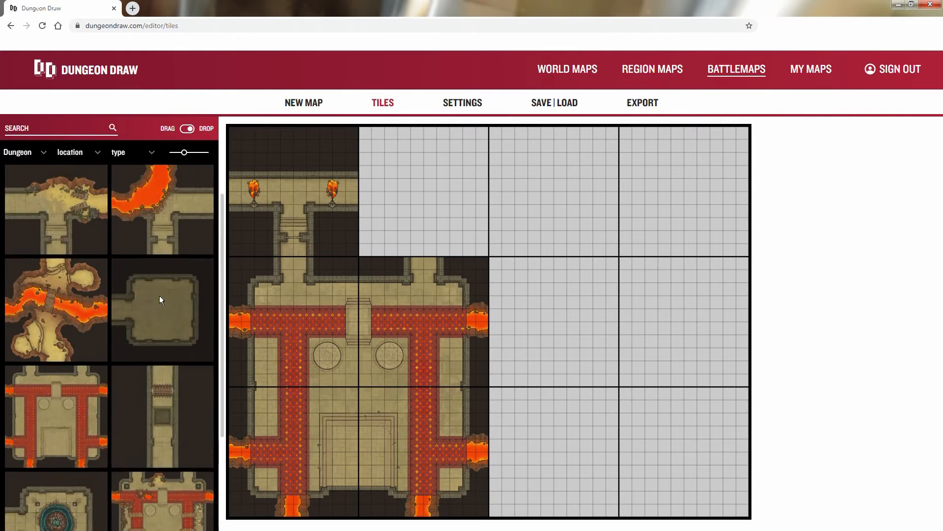
scroll(161, 296, "down", 4)
scroll(165, 300, "up", 4)
scroll(83, 351, "down", 1)
left_click(83, 351)
left_click(399, 206)
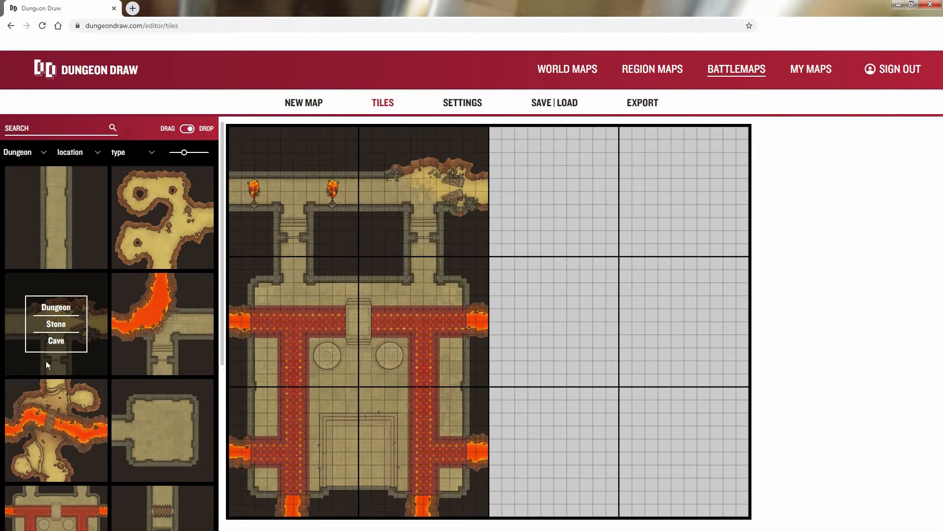
Place the cave lava tile with the curved lava stream in the third column's middle and bottom cells
scroll(79, 354, "down", 5)
scroll(80, 349, "down", 3)
left_click(80, 349)
left_click(534, 311)
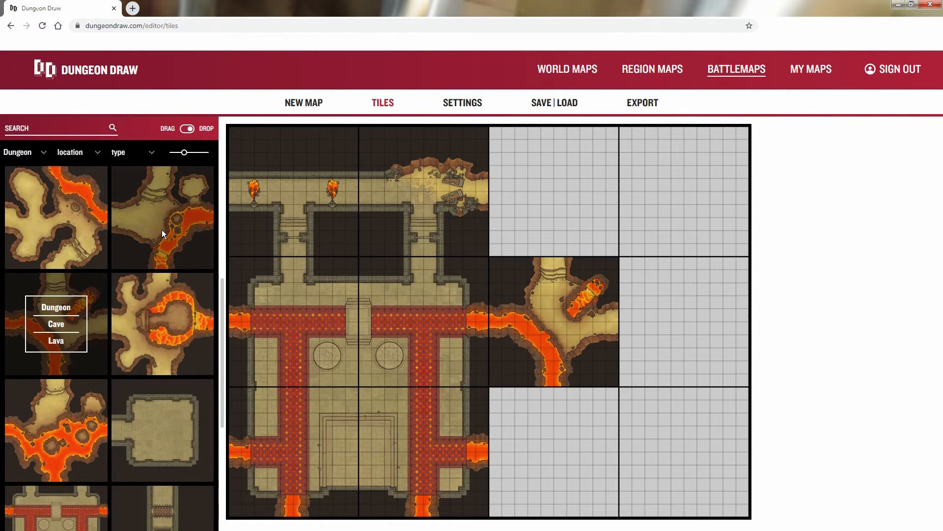
left_click(601, 449)
Replace the third column's bottom tile with the cave lava variant whose stream curves from the left edge to the top edge
scroll(130, 299, "up", 2)
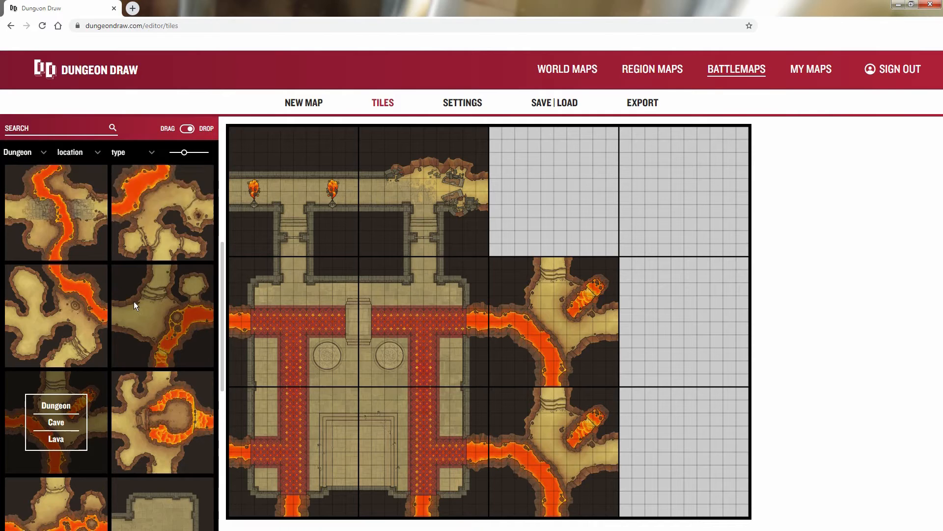
scroll(134, 302, "up", 2)
left_click(134, 301)
left_click(589, 447)
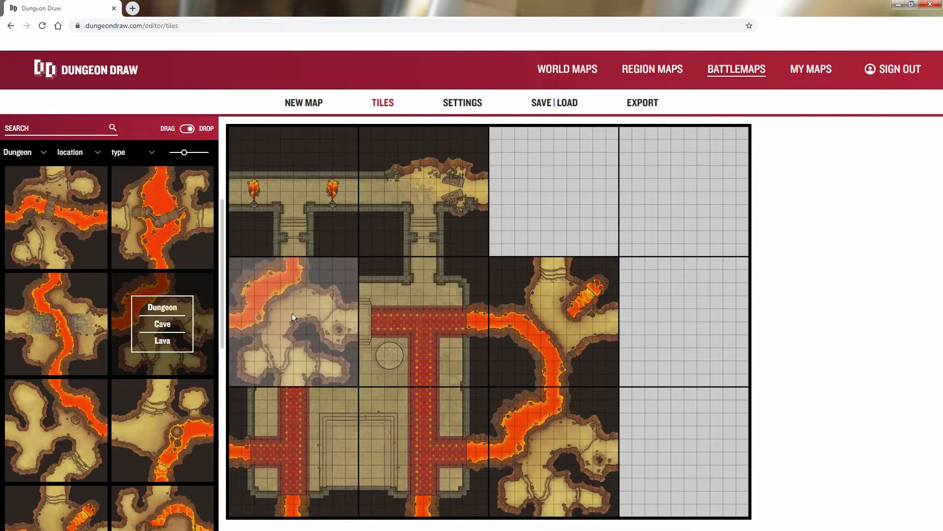
Fill the fourth column's bottom and middle cells with cave lava tiles whose passages connect to each other and to the third column
scroll(163, 337, "down", 1)
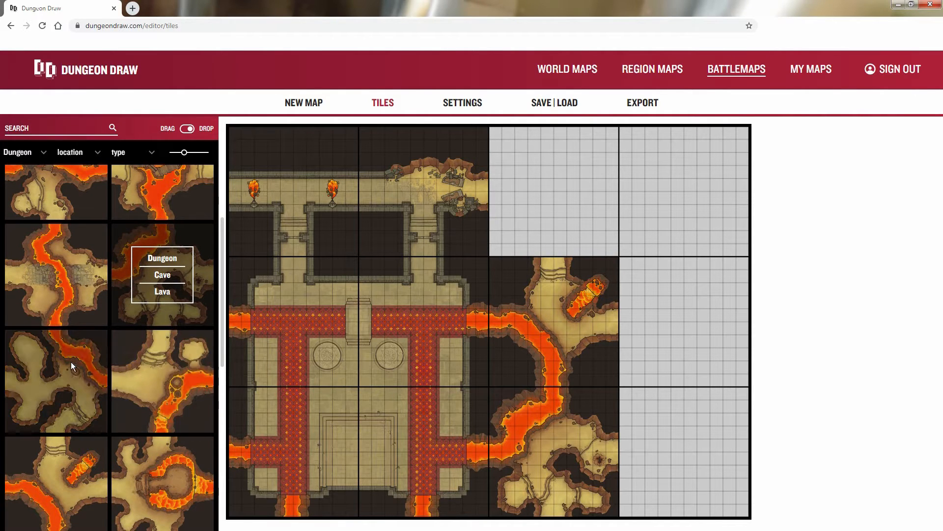
left_click(170, 346)
left_click(682, 414)
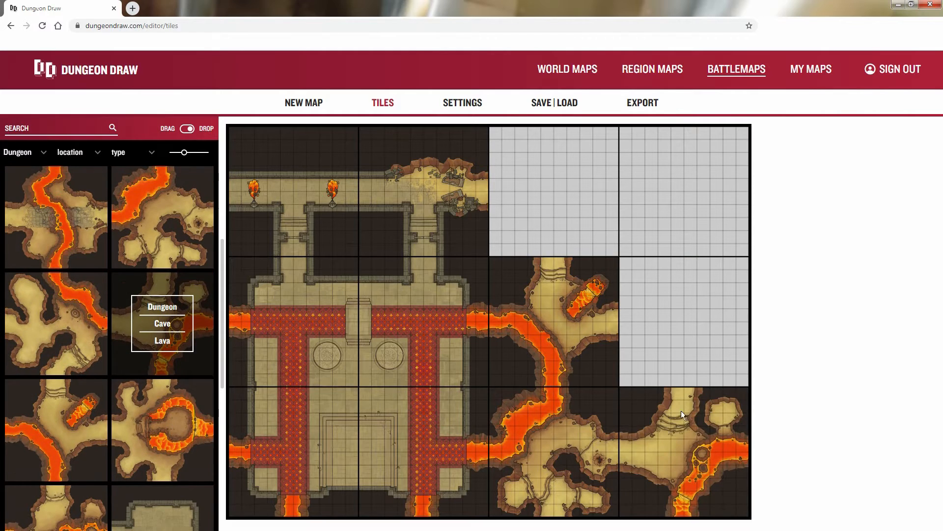
scroll(158, 373, "up", 1)
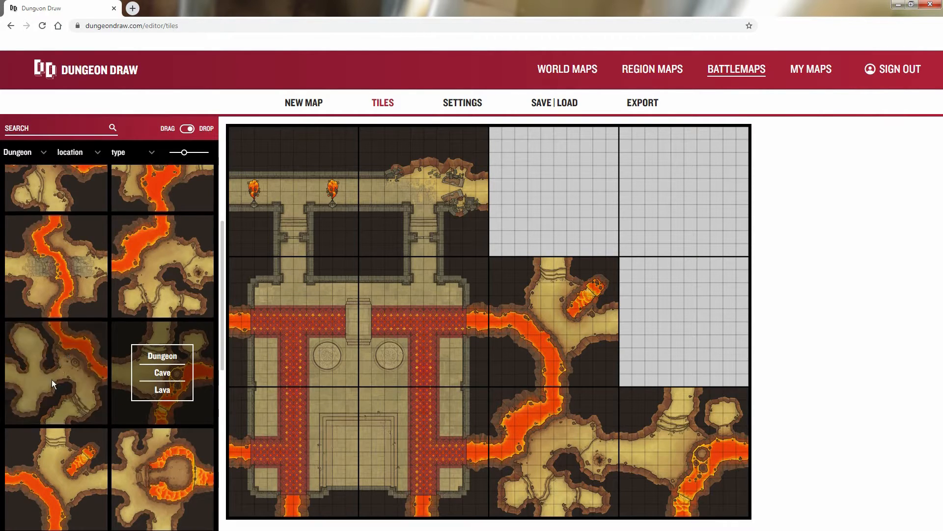
left_click(52, 380)
Place the lava cave tile with the carved stone head and stone crossing in the top row's fourth cell
scroll(76, 350, "down", 5)
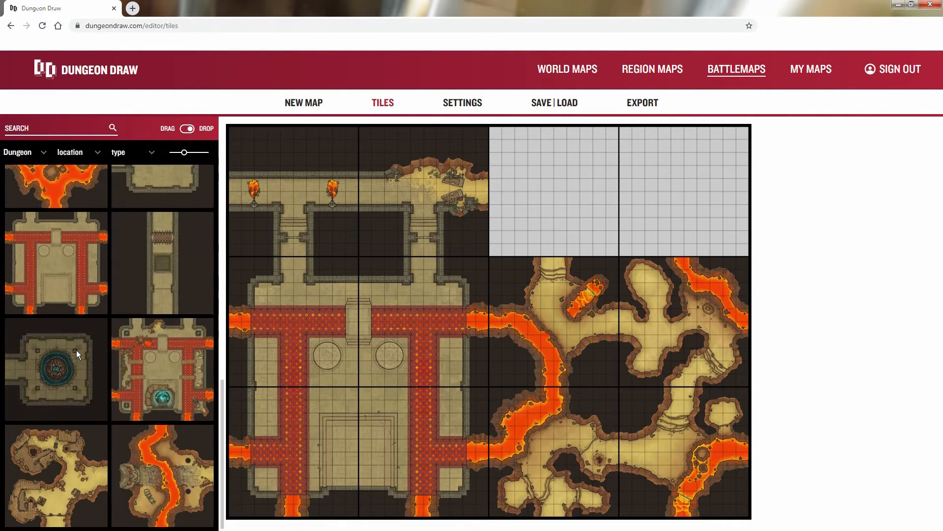
scroll(186, 453, "down", 2)
left_click(686, 229)
Compare the furnished cave tiles and place the one with tables and barricades in the top row's empty third cell
scroll(156, 307, "down", 2)
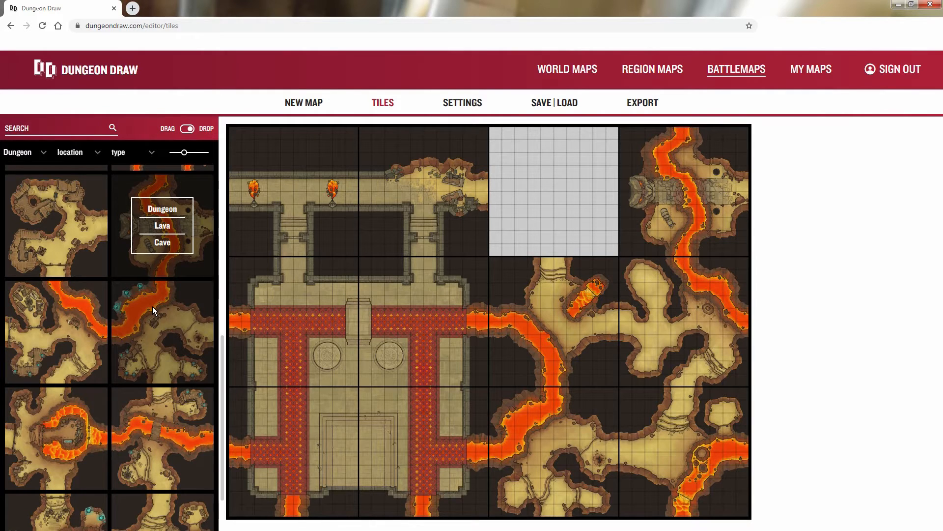
scroll(152, 306, "down", 1)
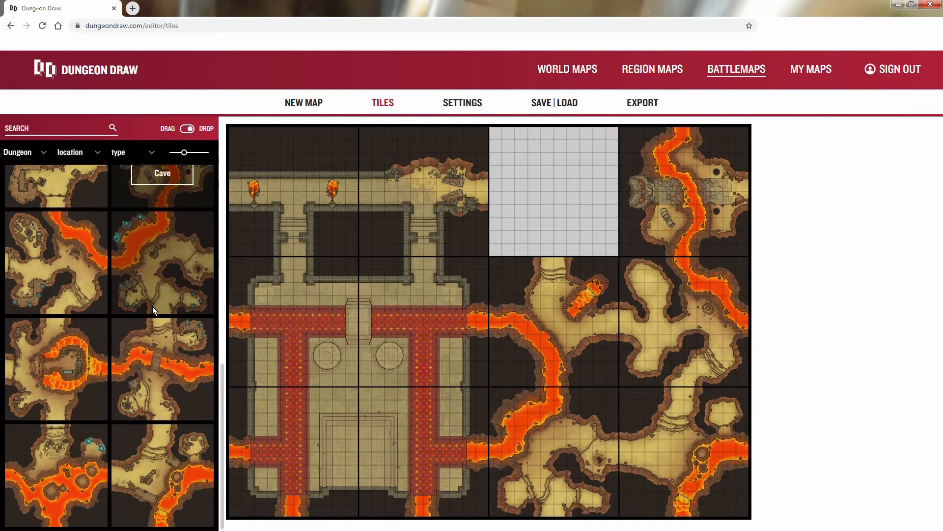
scroll(152, 306, "up", 2)
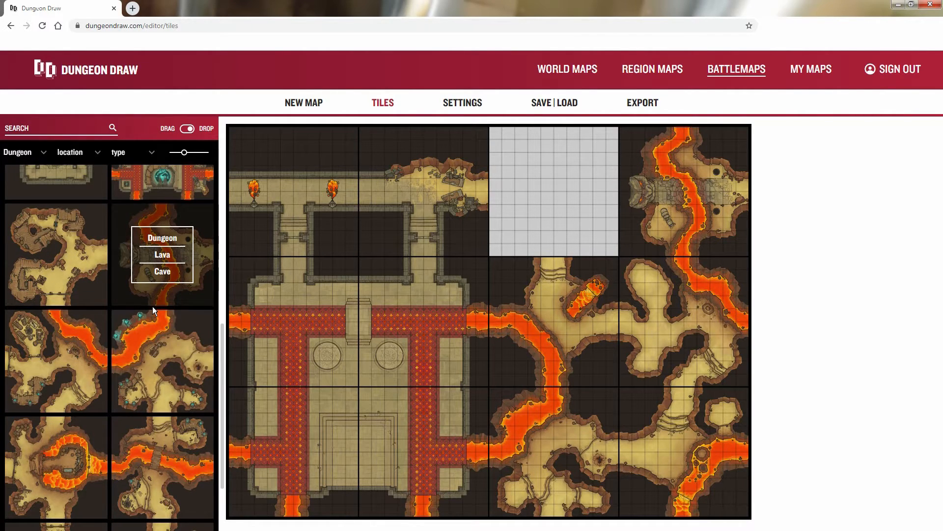
scroll(152, 306, "down", 1)
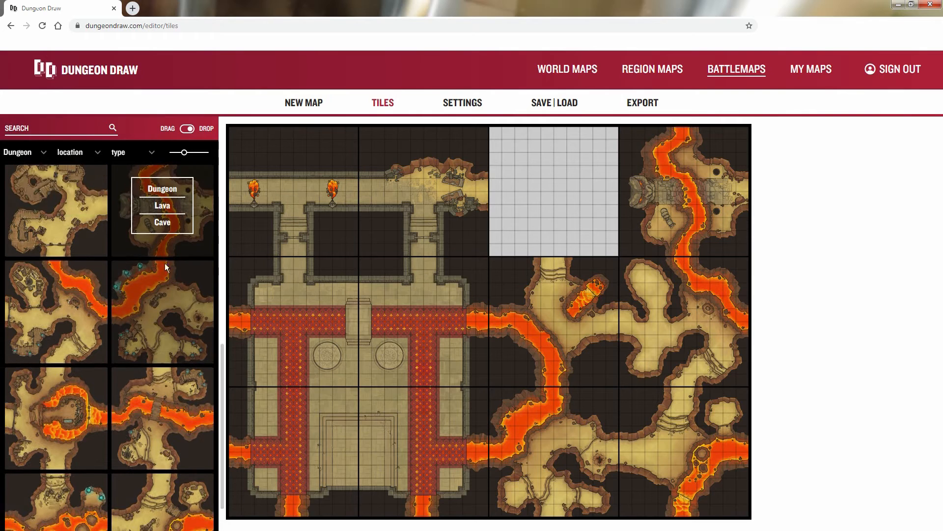
scroll(179, 256, "up", 4)
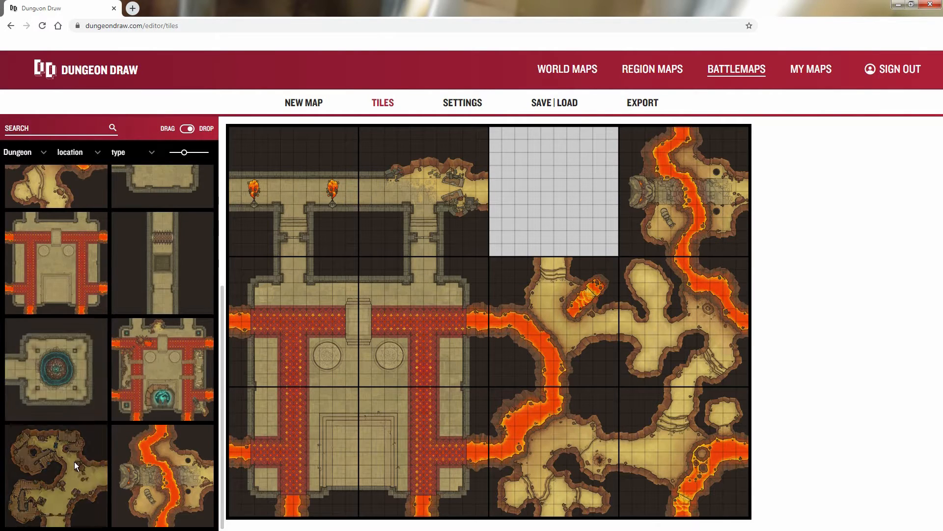
scroll(74, 461, "down", 2)
left_click_drag(75, 485, 543, 204)
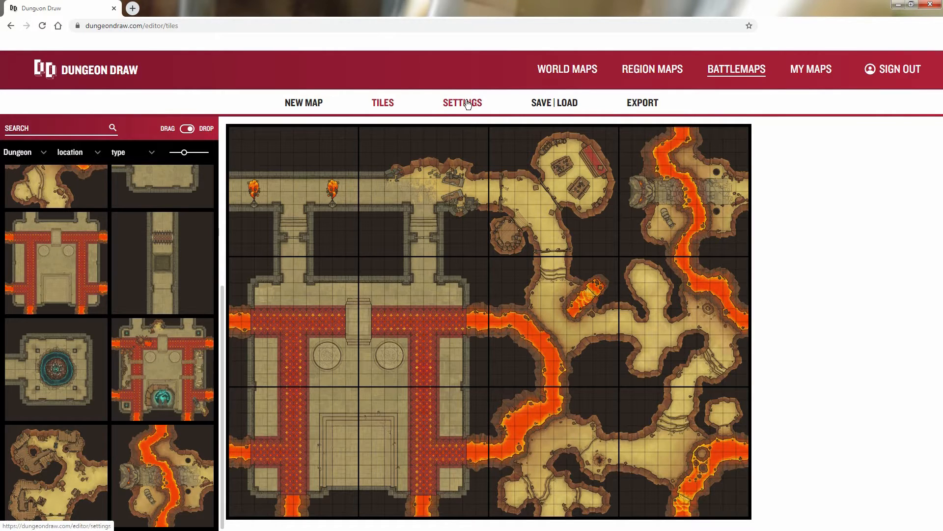
Turn off the map grid and return to the export options
left_click(649, 103)
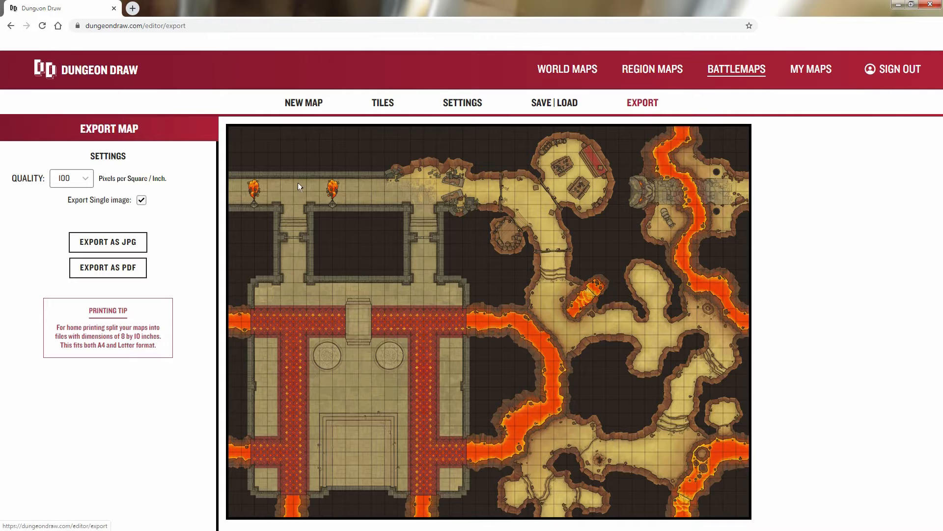
left_click(478, 106)
left_click(68, 360)
left_click(649, 103)
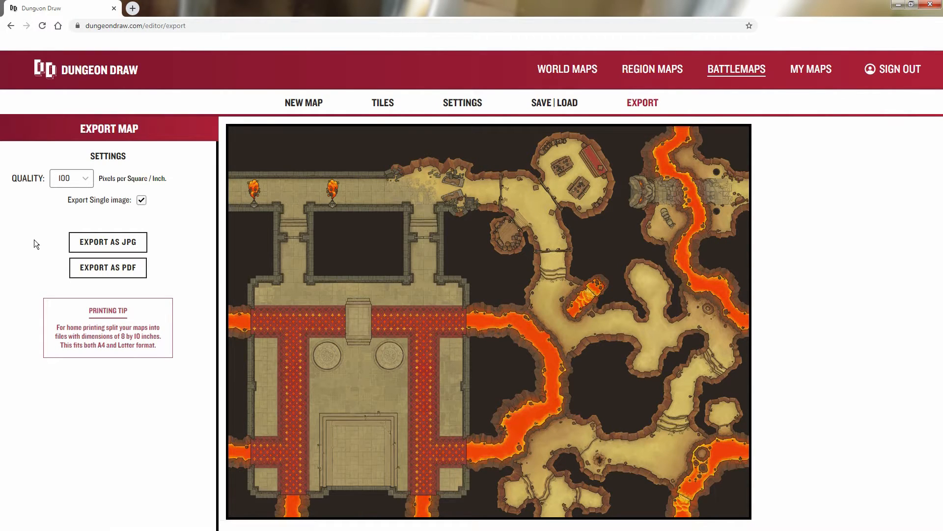
Check the available quality values and export the map as a single JPG at 100 pixels per square
left_click(79, 182)
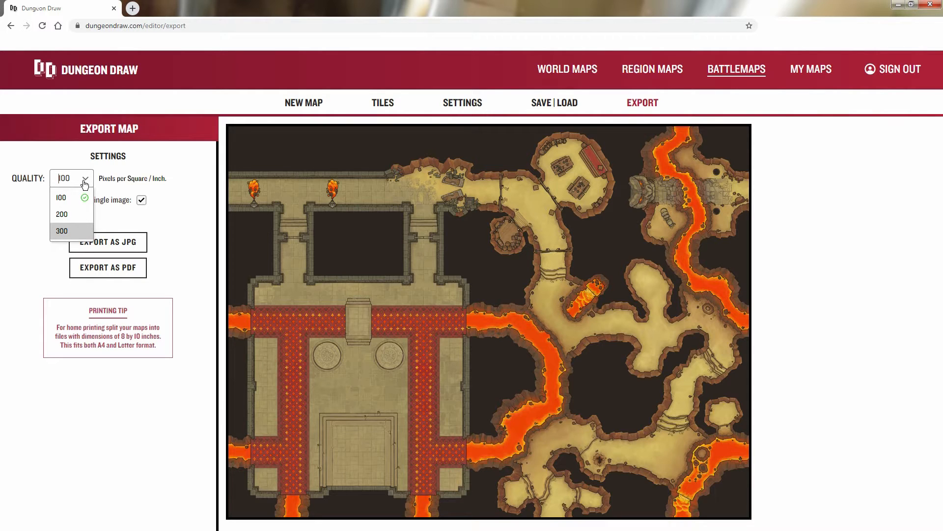
left_click(85, 184)
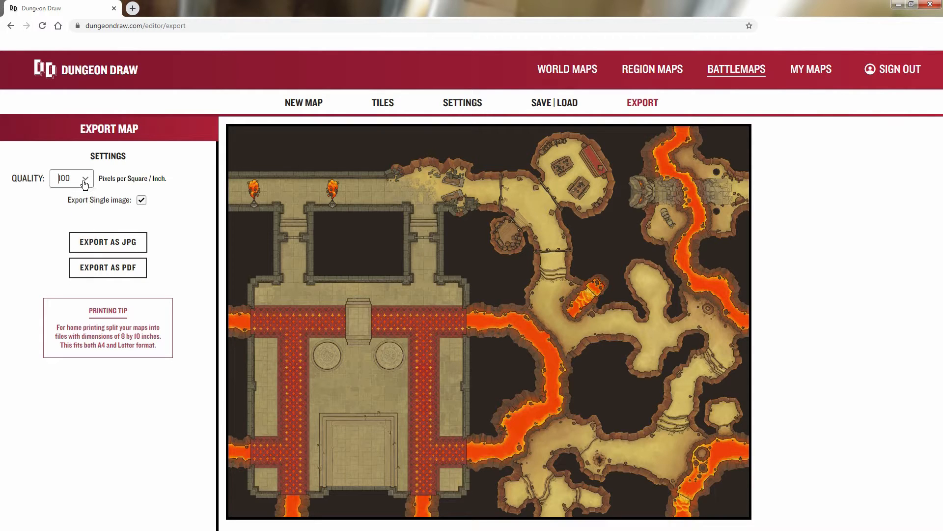
left_click(130, 242)
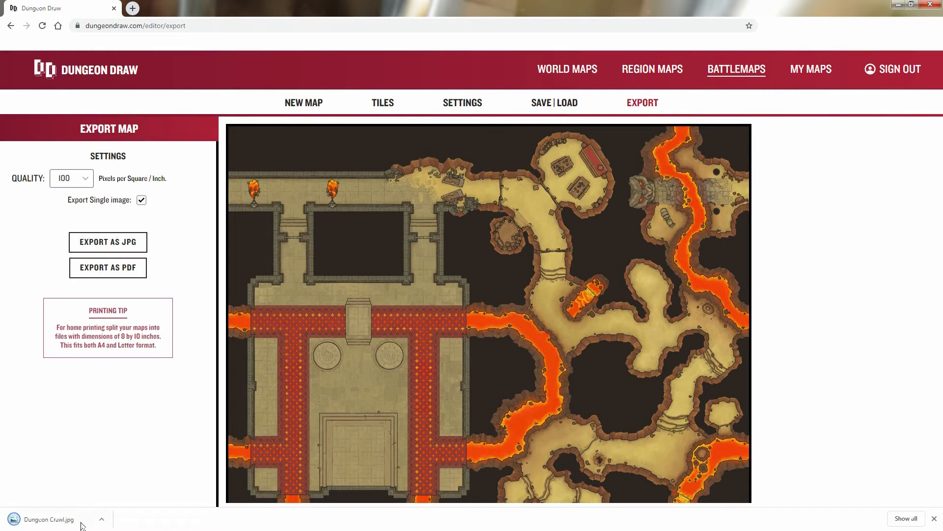
Open the exported Dungeon Crawl JPG, examine its details up close across the whole map, and close the image viewer
left_click(65, 524)
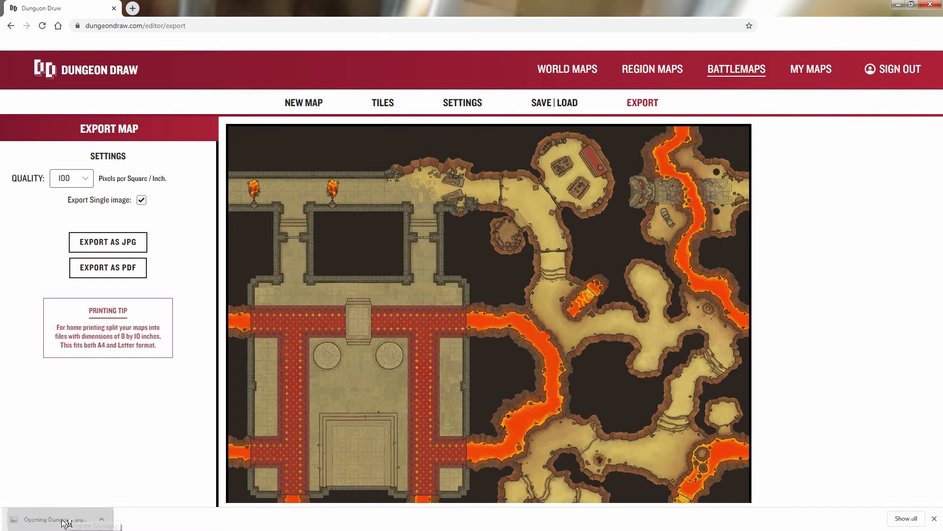
scroll(413, 204, "up", 2)
scroll(288, 148, "up", 2)
left_click_drag(288, 149, 601, 309)
left_click_drag(798, 295, 589, 294)
left_click_drag(936, 296, 589, 295)
left_click_drag(819, 295, 480, 308)
left_click_drag(643, 494, 503, 301)
scroll(471, 238, "down", 5)
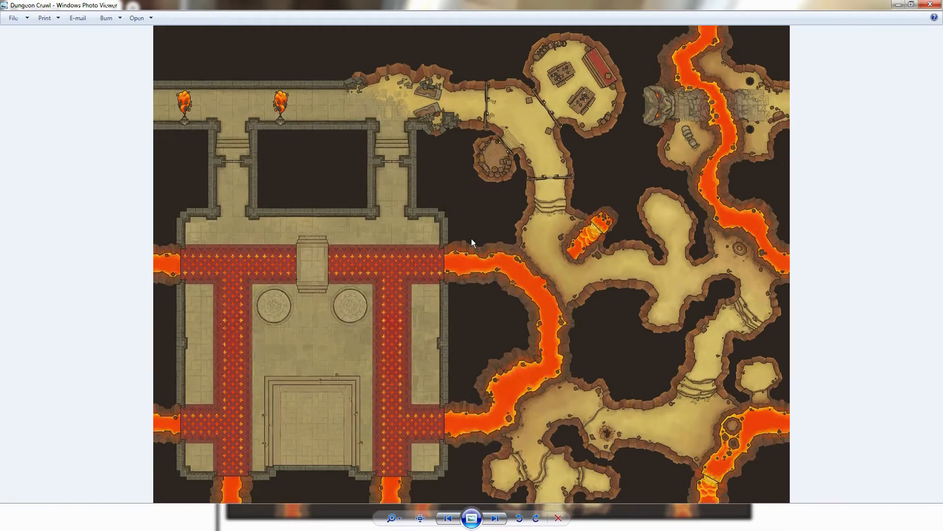
left_click(930, 4)
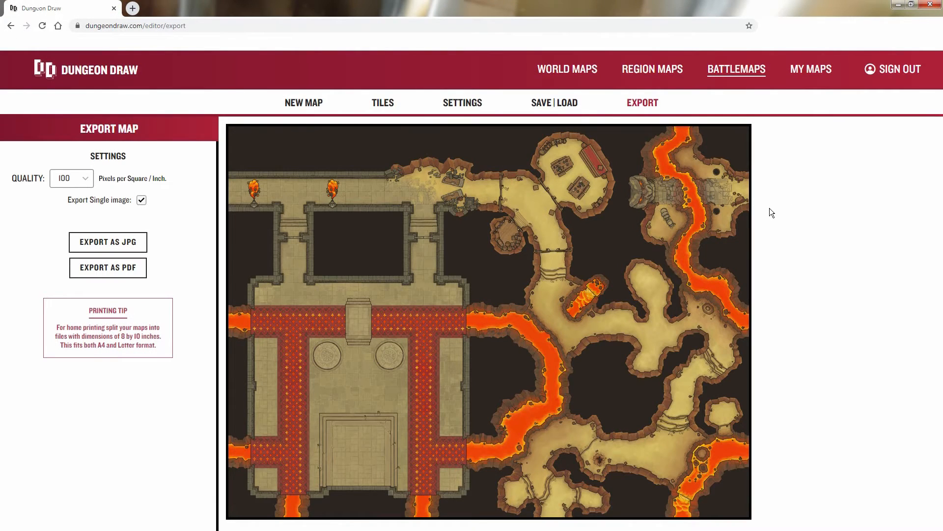
Switch the map's artstyle to free, preview it in the export view and return to the map settings
left_click(463, 103)
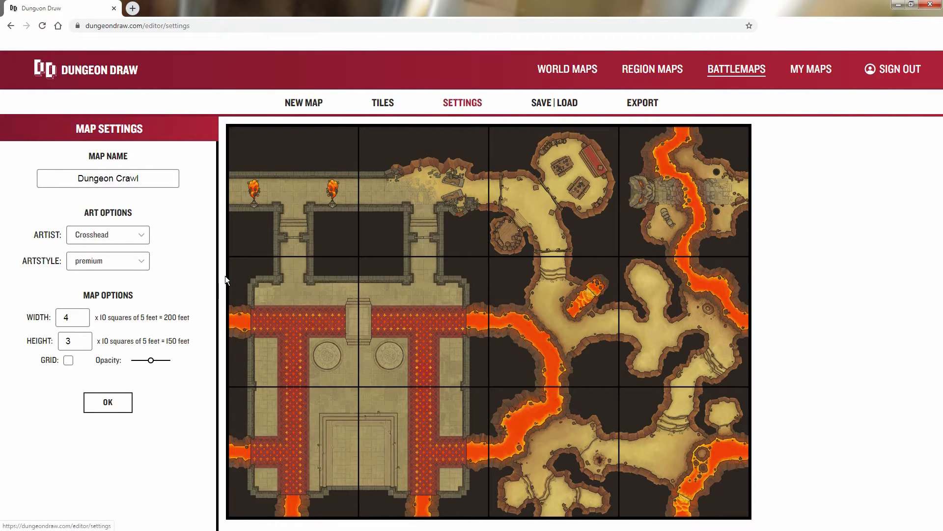
left_click(137, 264)
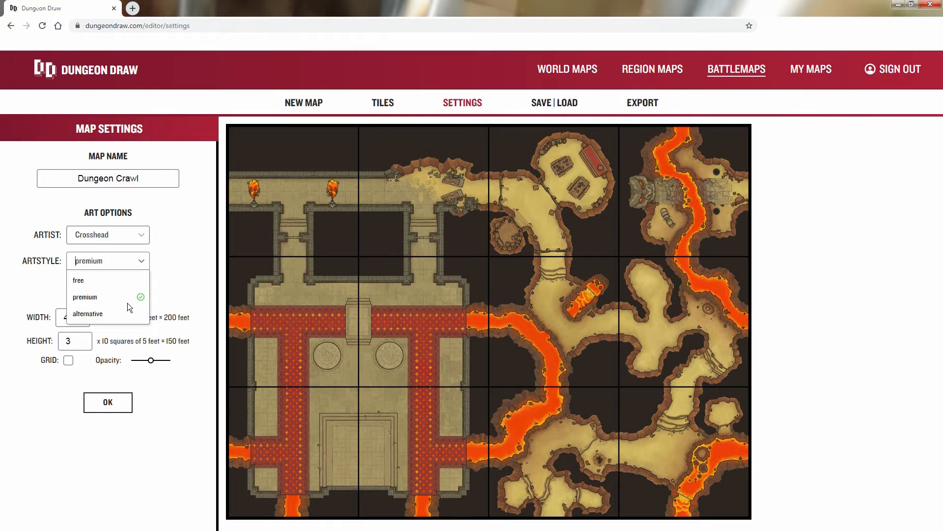
left_click(112, 276)
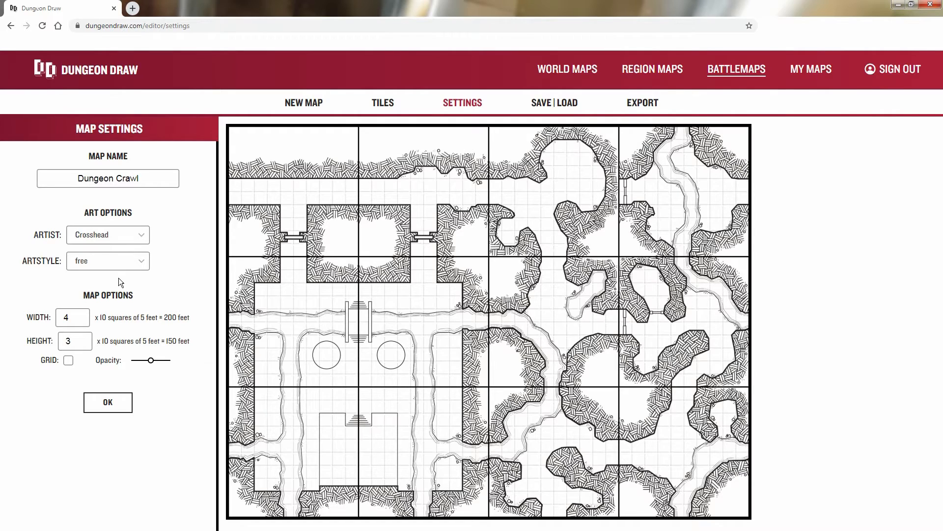
left_click(653, 103)
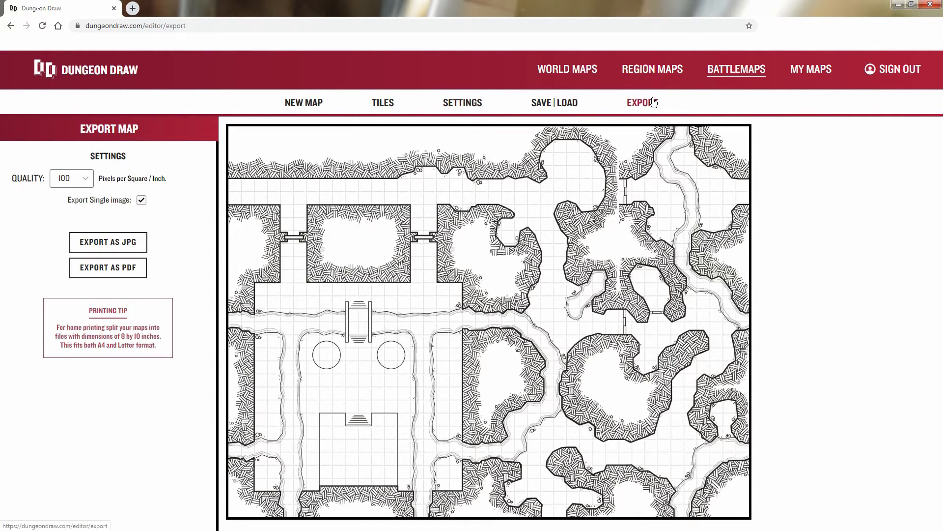
left_click(453, 104)
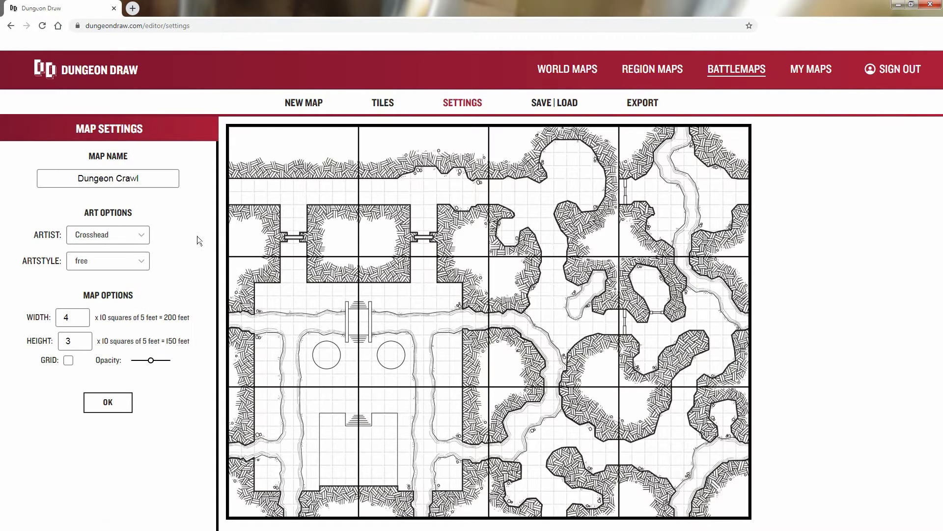
Set the artstyle to alternative and turn the map grid on
left_click(124, 261)
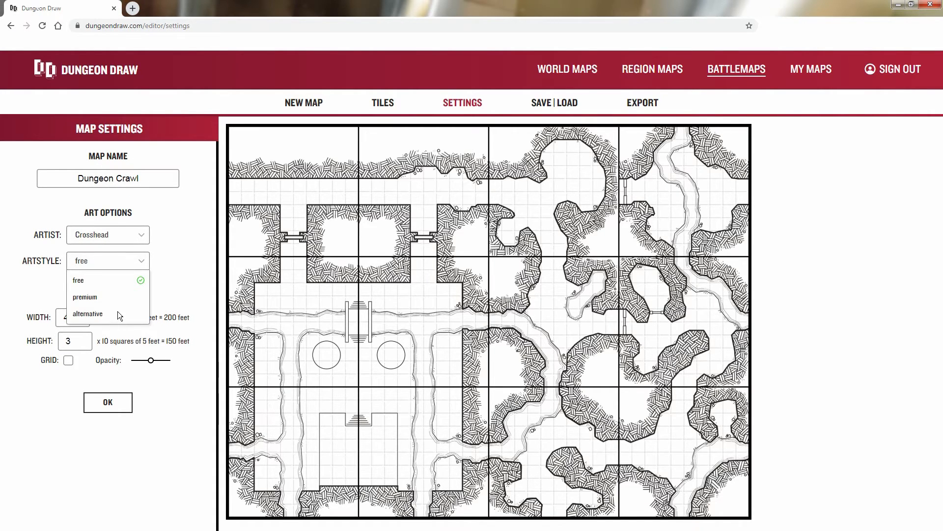
left_click(89, 313)
left_click(68, 360)
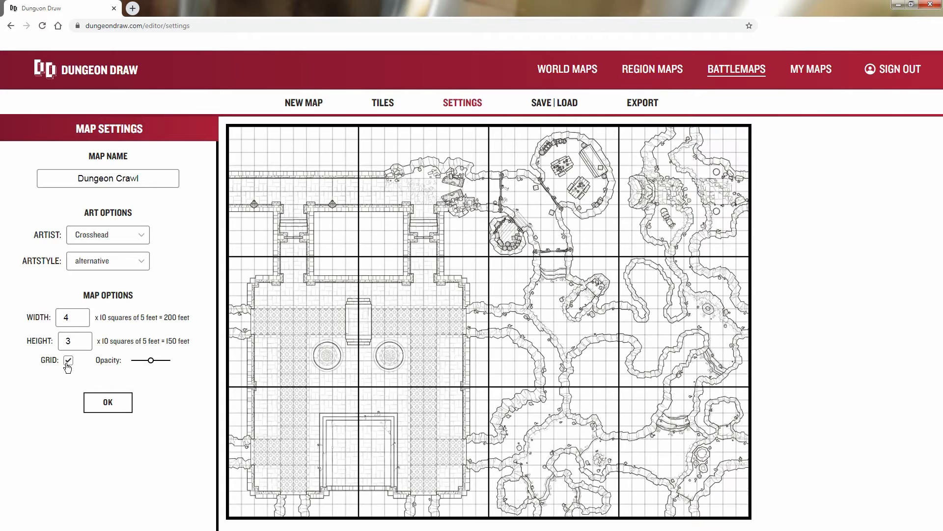
Turn off single-image export and set the split image width to 8 inches
left_click(648, 104)
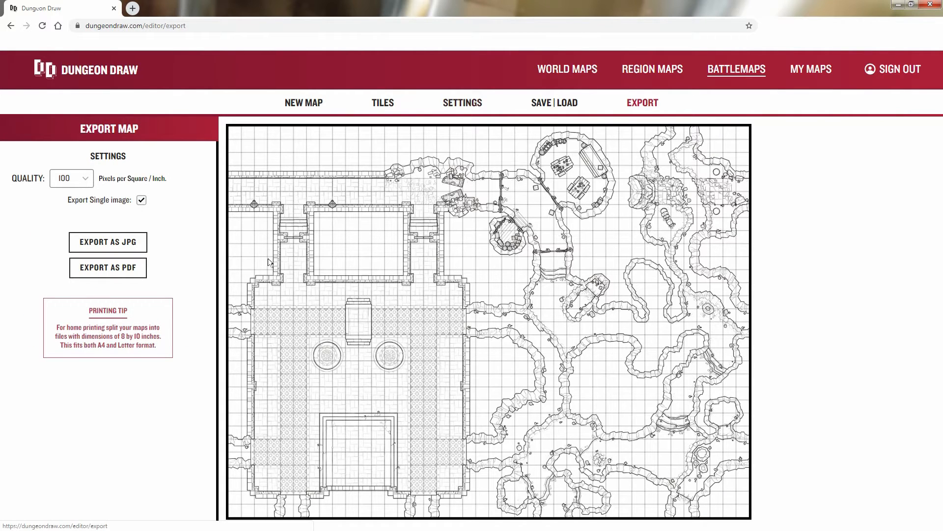
left_click(142, 201)
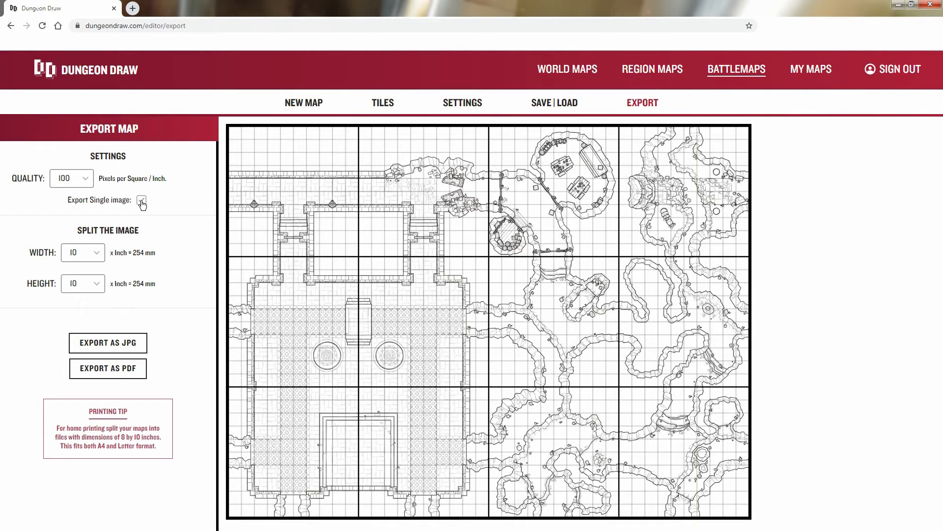
left_click(91, 253)
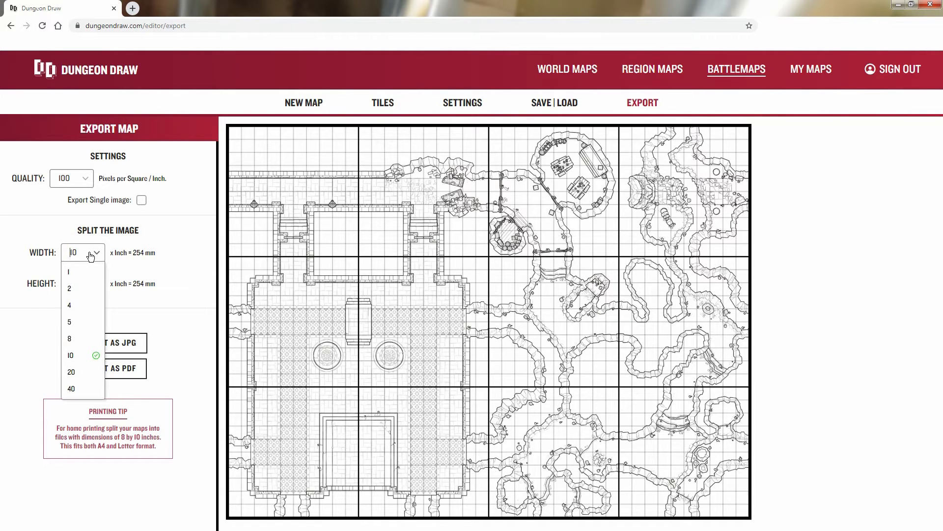
left_click(71, 342)
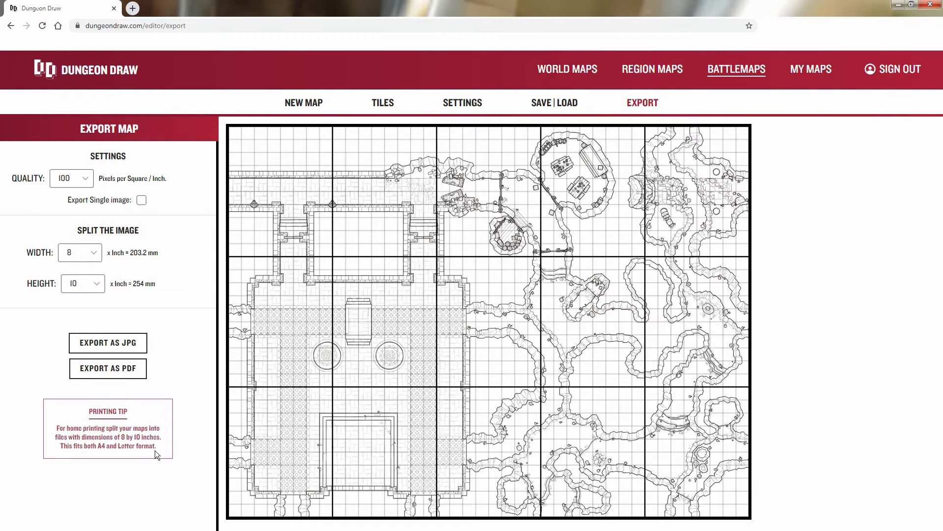
Set the export quality to 300 pixels per square and export the split map as a PDF
left_click(83, 184)
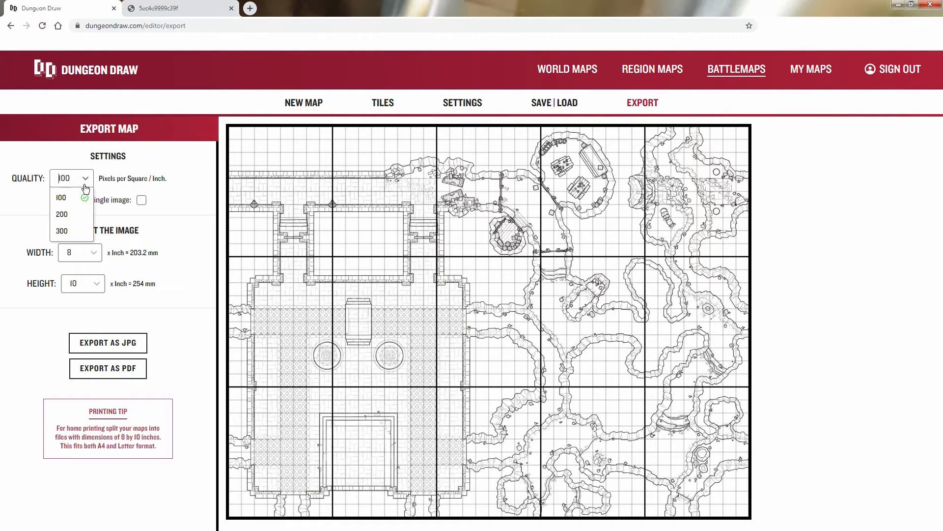
left_click(70, 232)
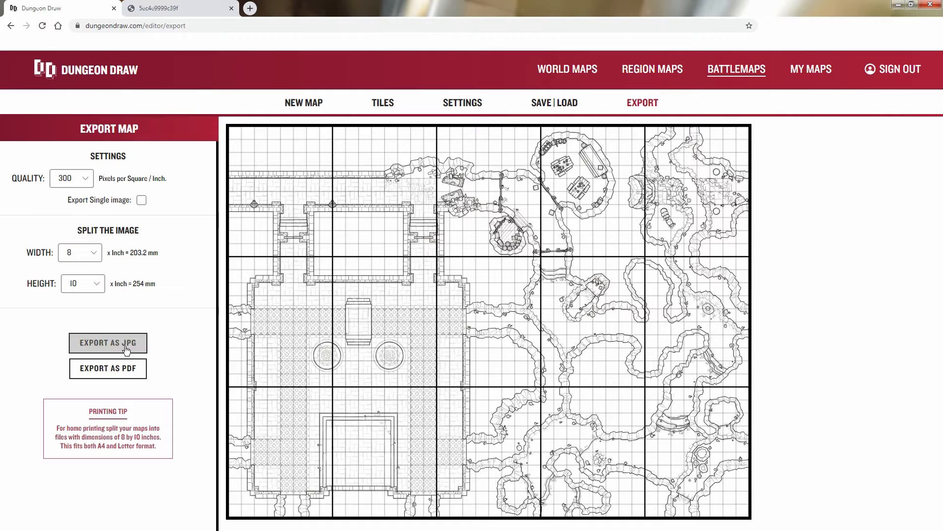
left_click(126, 378)
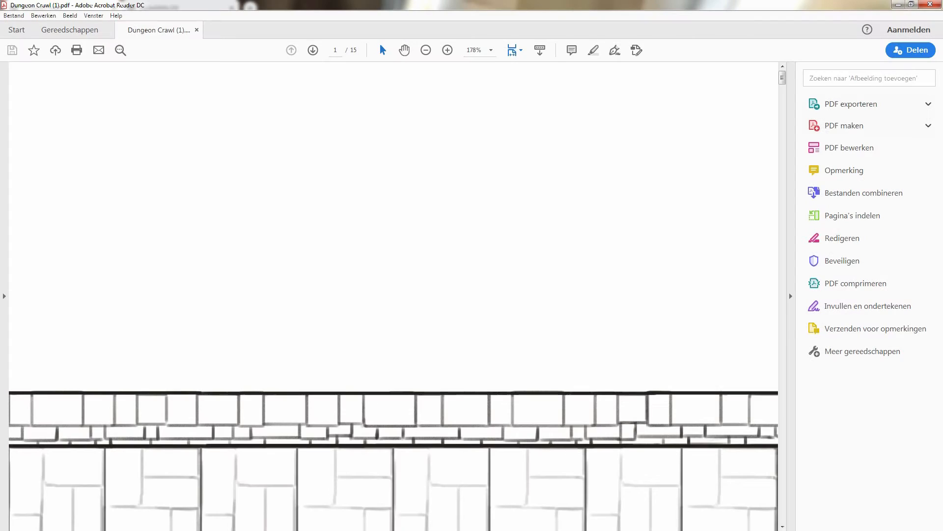
Fit the exported Dungeon Crawl PDF to full pages and look through its split map pages
left_click(521, 50)
left_click(553, 80)
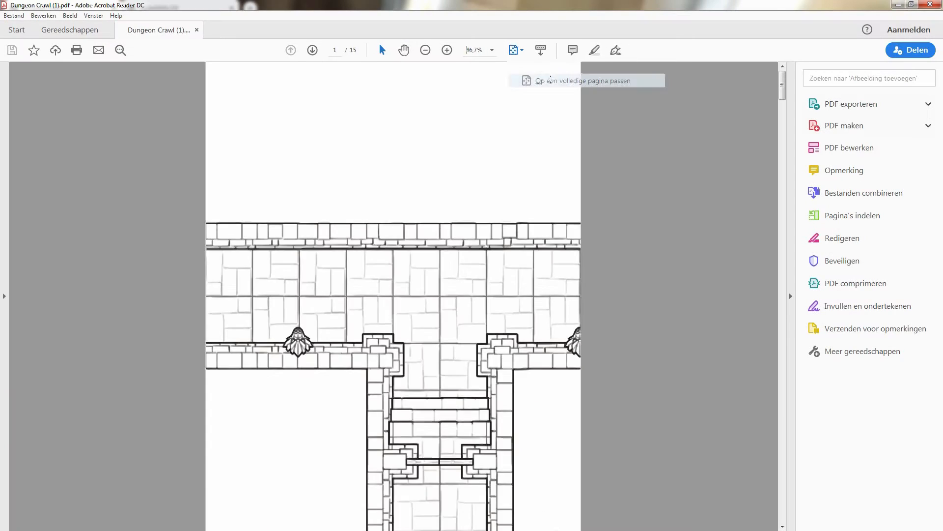
scroll(701, 200, "down", 3)
scroll(701, 200, "up", 15)
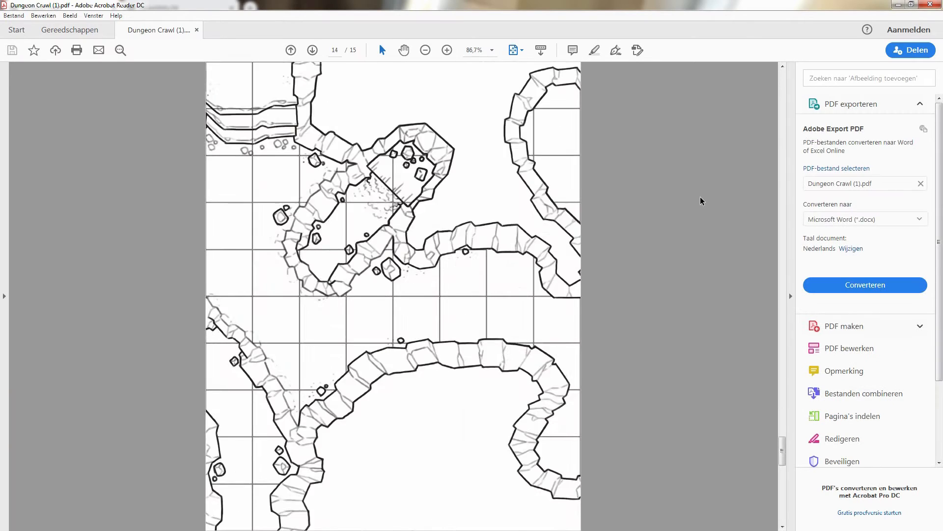
scroll(704, 203, "down", 5)
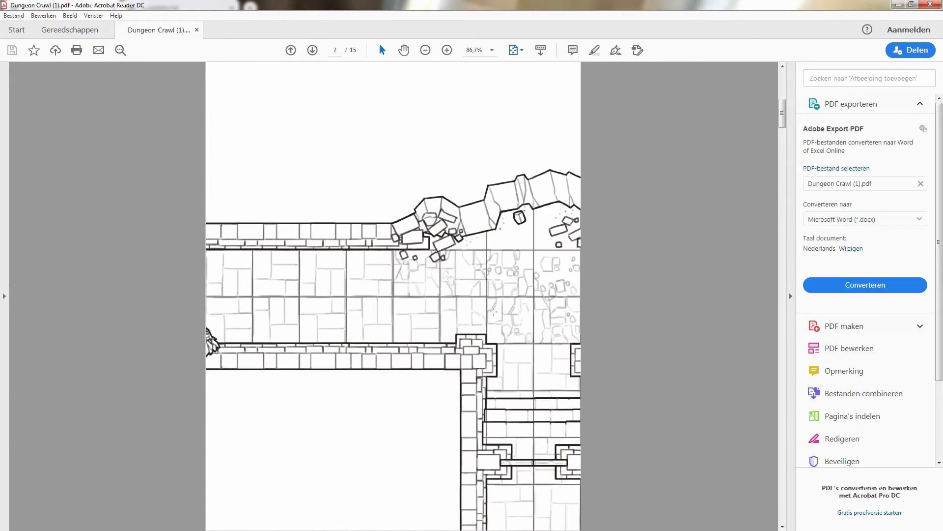
scroll(435, 304, "down", 5)
scroll(435, 305, "down", 10)
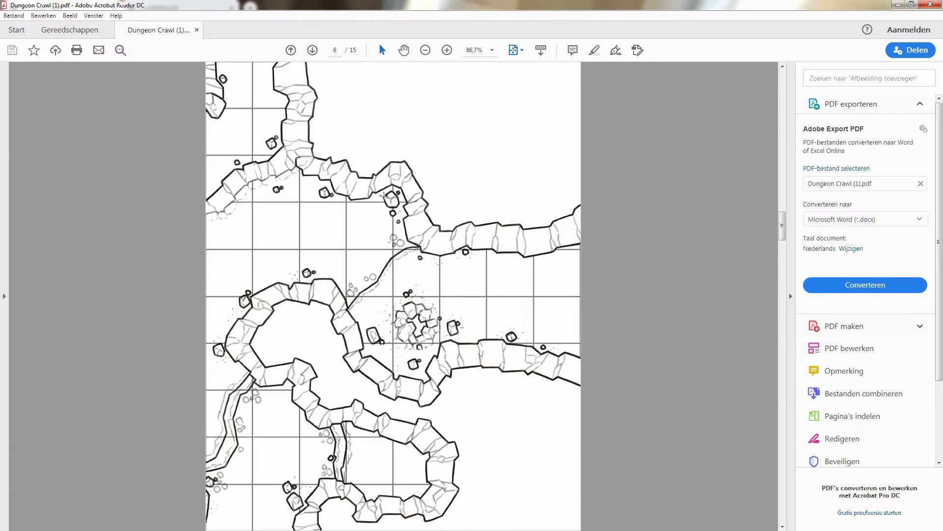
scroll(501, 276, "up", 20)
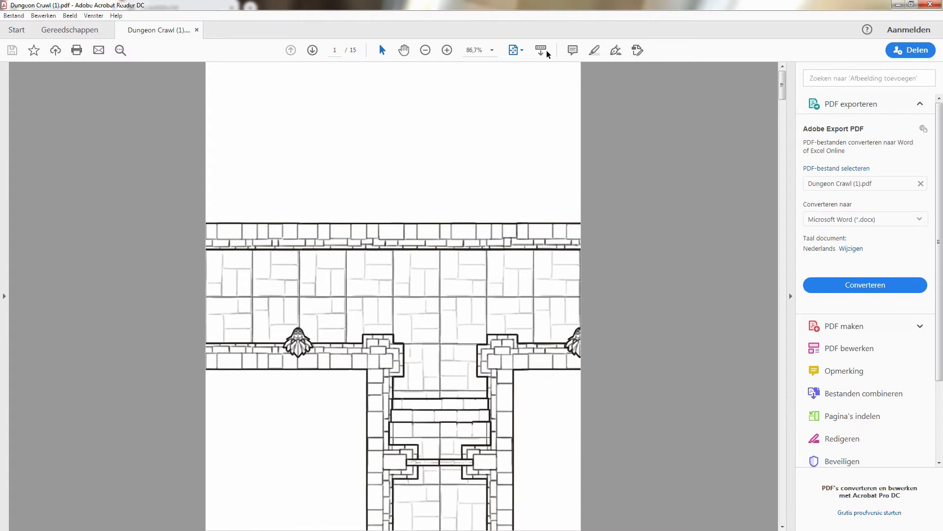
Open the PDF's print settings and set the page scaling to actual size (Ware grootte)
left_click(77, 50)
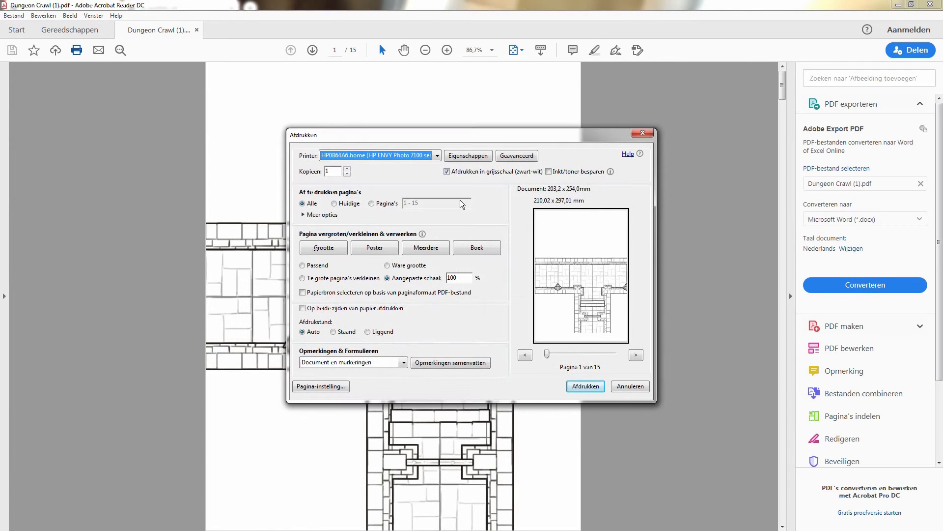
left_click(405, 266)
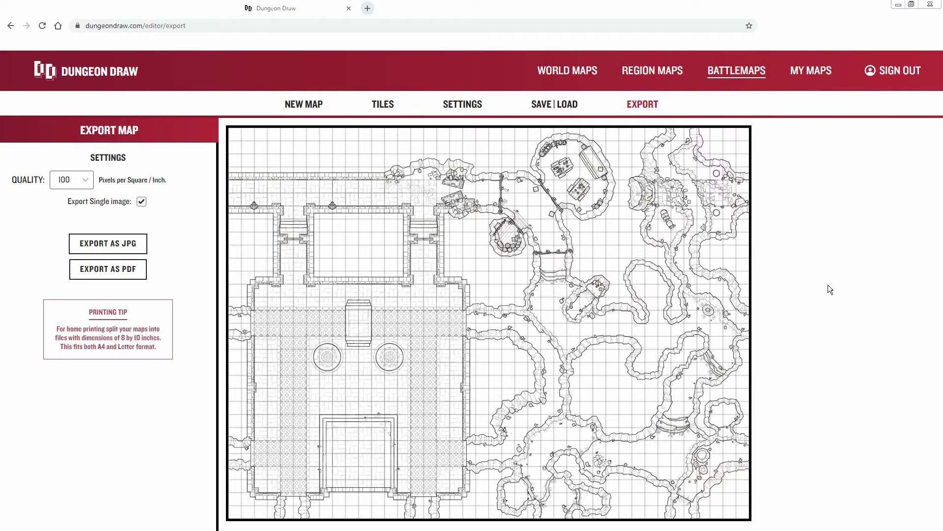
Open the saved Sea Battle map from the map collection, accept its settings and go to its tiles
left_click(811, 74)
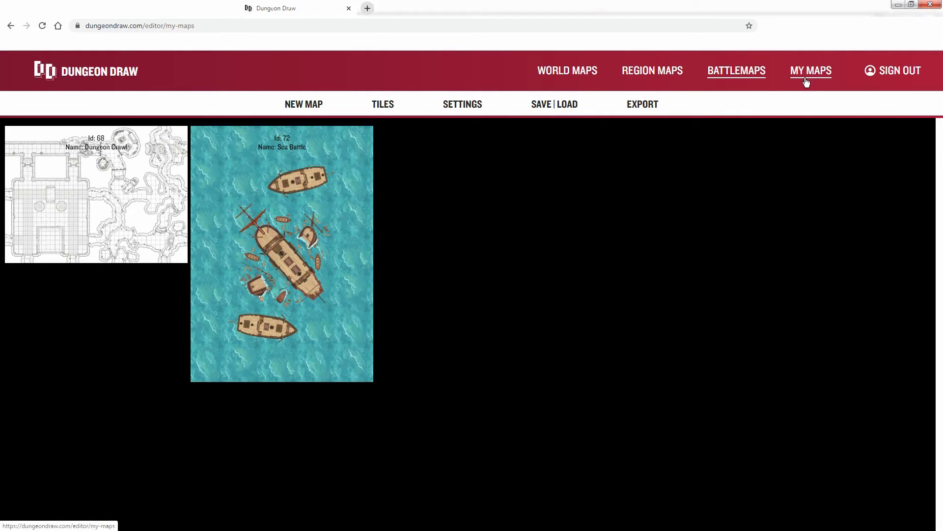
mouse_move(302, 212)
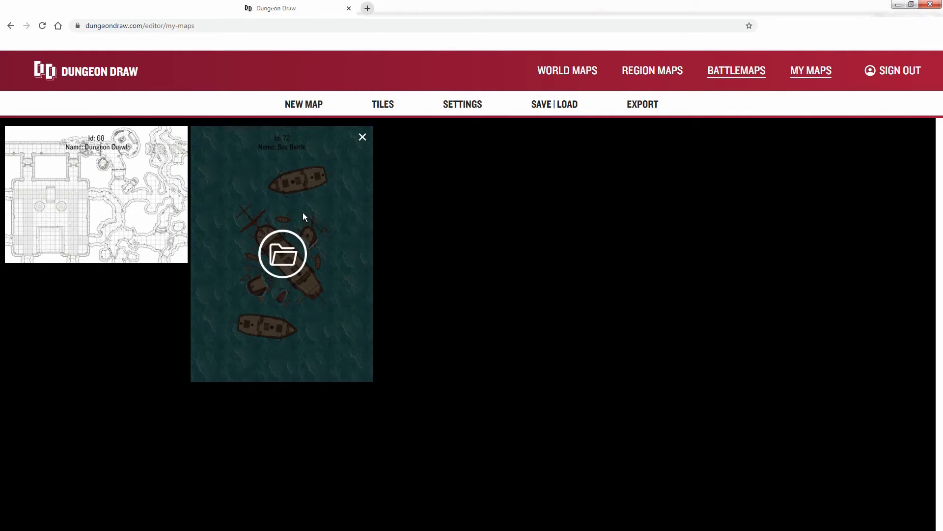
left_click(288, 250)
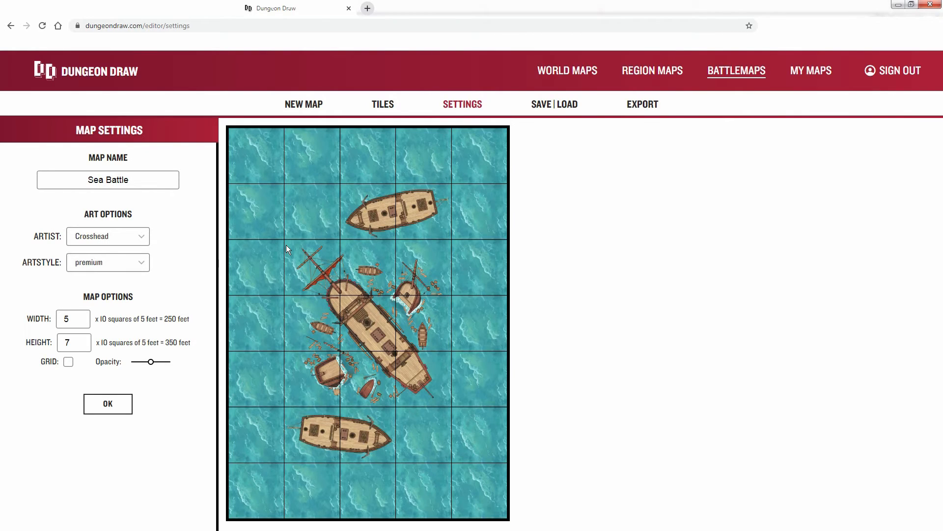
left_click(120, 406)
left_click(388, 108)
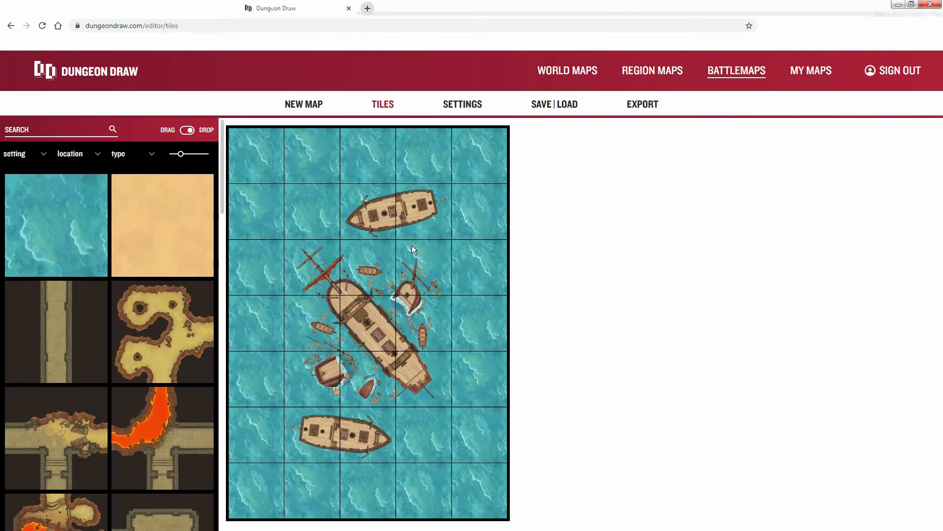
Examine the ships and wreckage of the Sea Battle map up close in drag mode, and return to drop mode
scroll(412, 245, "up", 2)
scroll(412, 246, "down", 1)
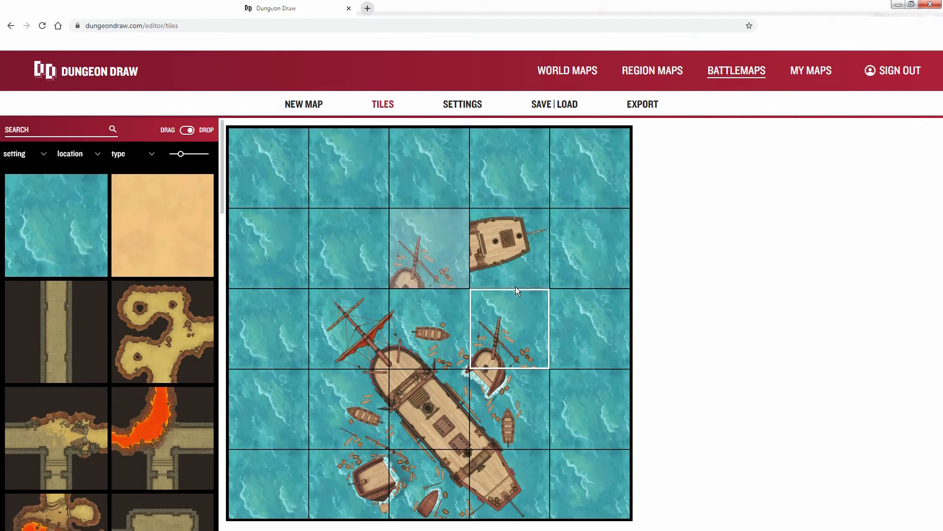
scroll(483, 327, "up", 4)
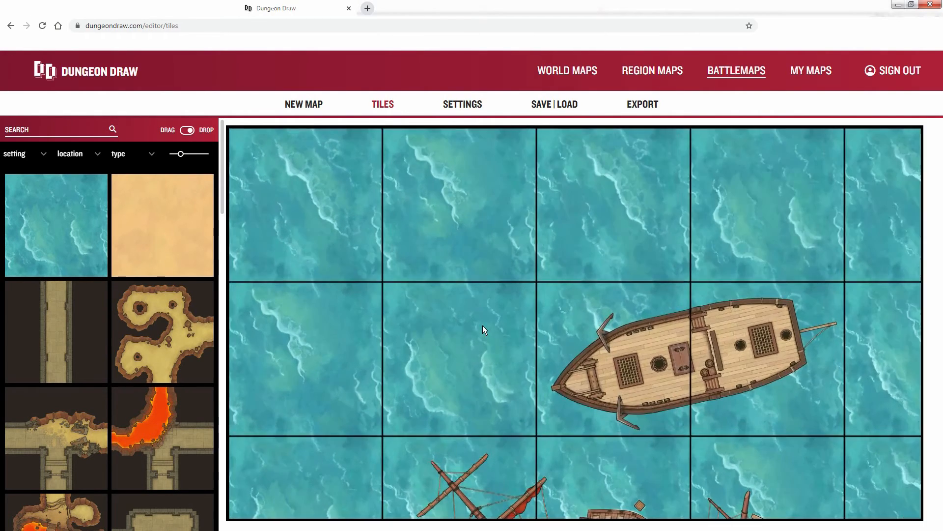
scroll(479, 300, "down", 1)
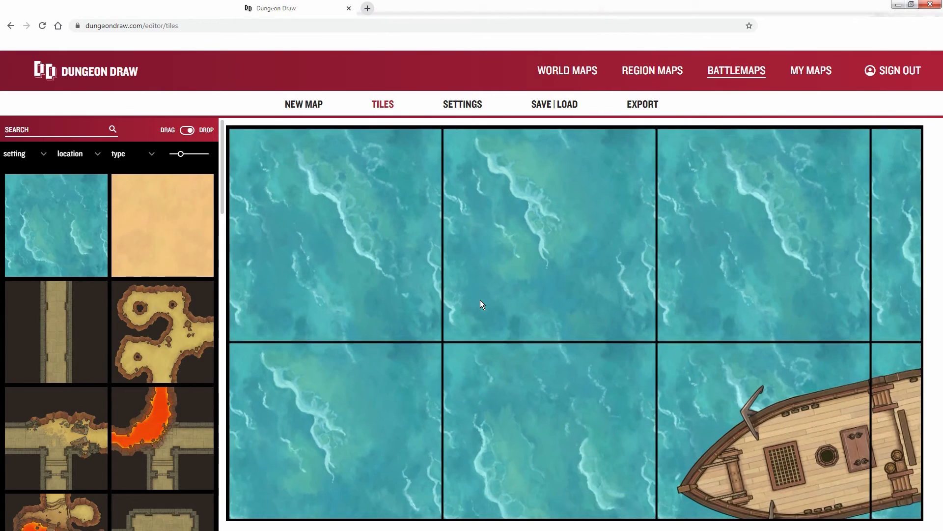
left_click(185, 132)
left_click_drag(706, 464, 432, 270)
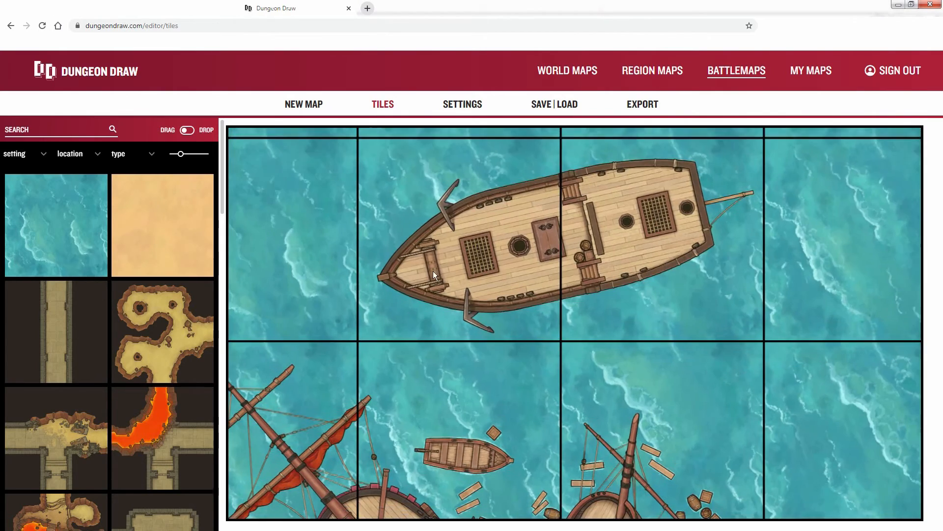
left_click_drag(526, 415, 514, 254)
left_click_drag(461, 512, 467, 280)
scroll(547, 336, "up", 1)
left_click_drag(456, 427, 582, 169)
scroll(493, 291, "down", 5)
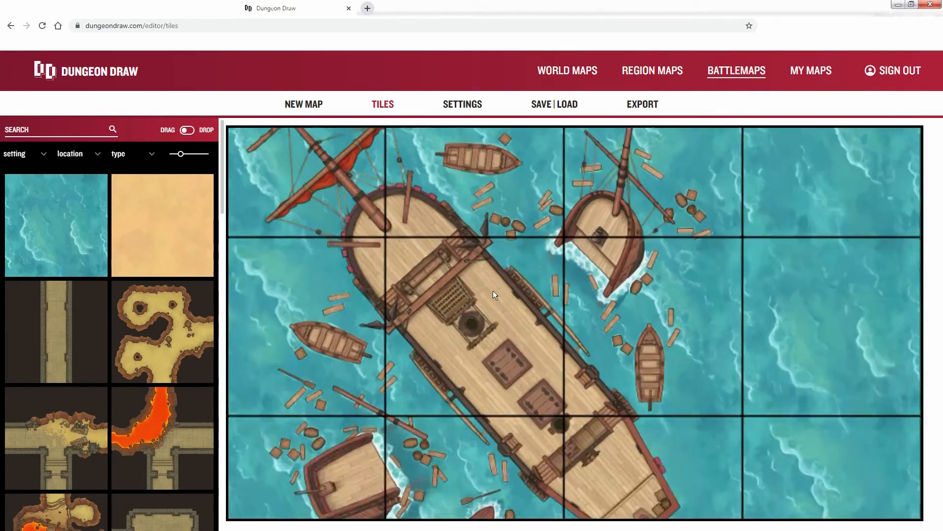
left_click(187, 130)
Move the fourth water tile of the top row onto a neighbouring square and refill the emptied square with water
left_click_drag(423, 213, 368, 172)
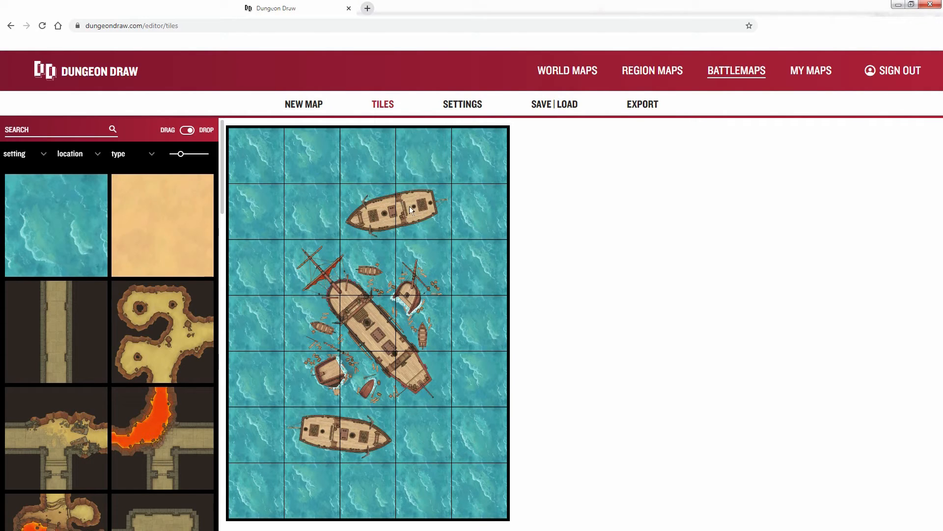
left_click_drag(429, 155, 353, 184)
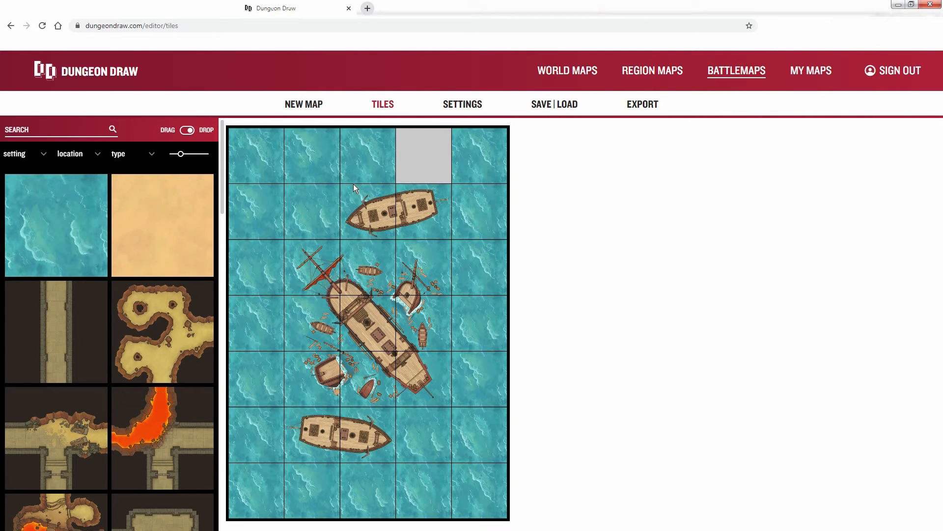
left_click_drag(460, 312, 425, 150)
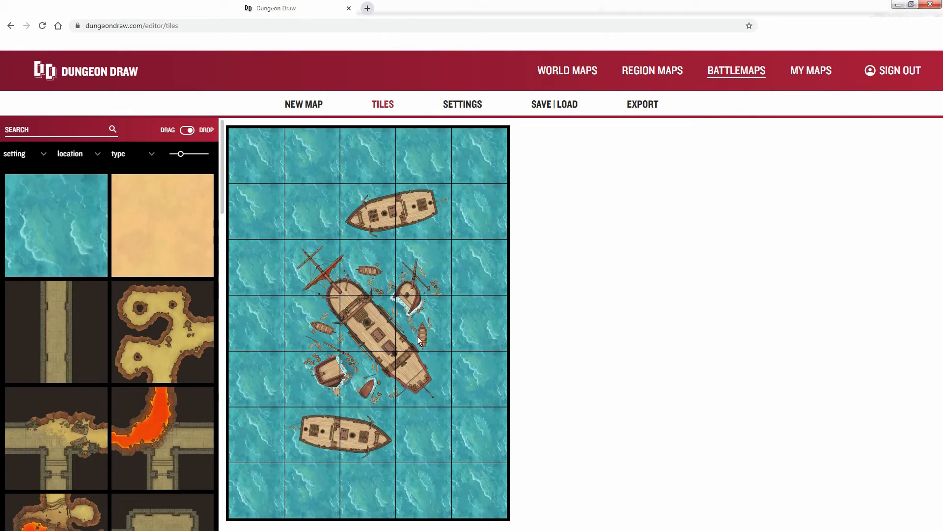
Filter the tile library to the Sea setting and browse through its ship and wreck tiles
left_click(25, 157)
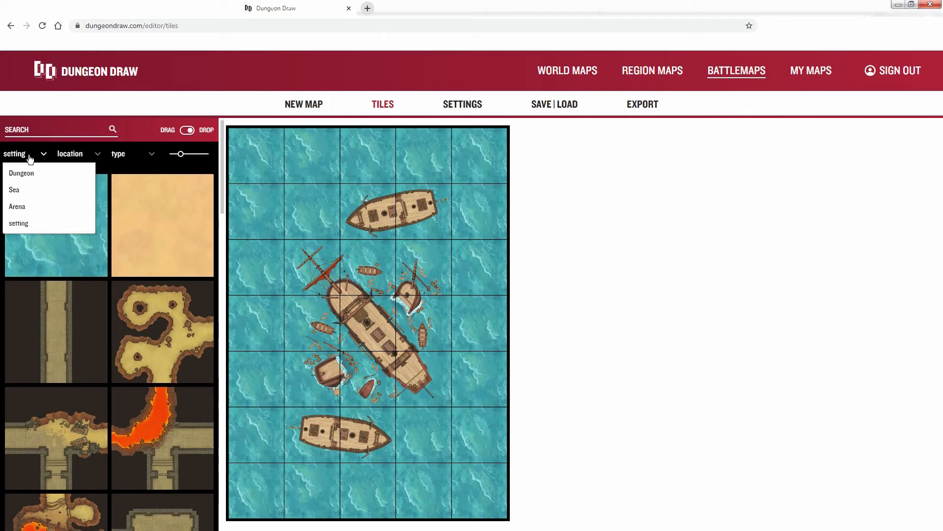
left_click(15, 190)
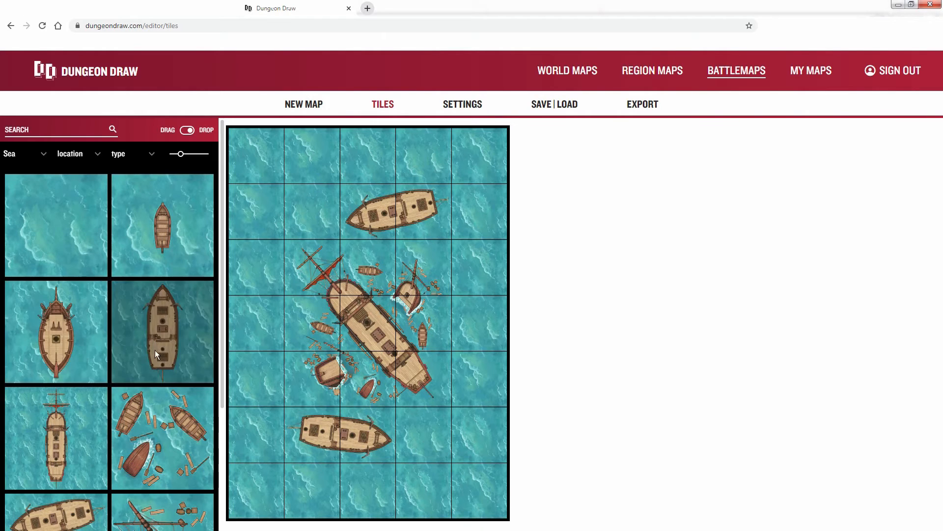
scroll(154, 350, "down", 3)
scroll(150, 406, "down", 1)
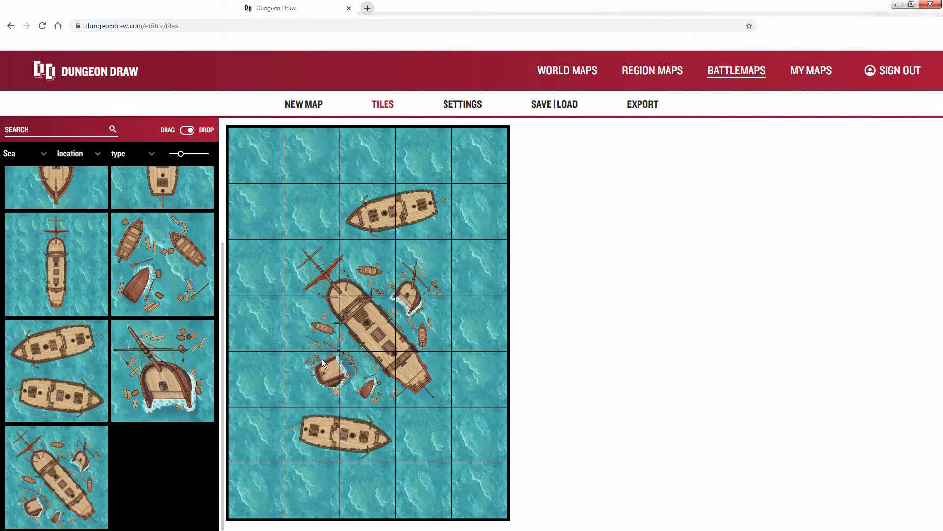
Expand the large shipwreck tile group and place its top-row tiles one after another across the map's third row
left_click(57, 459)
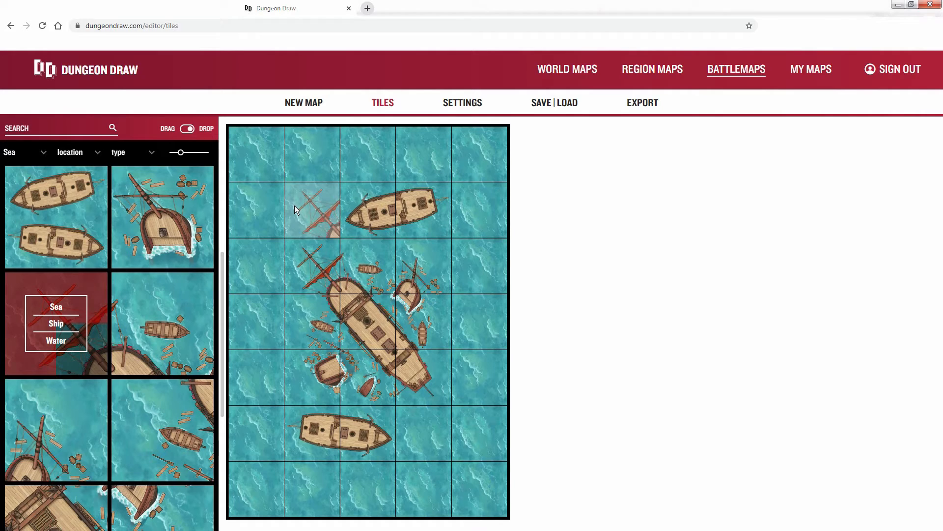
key("Right")
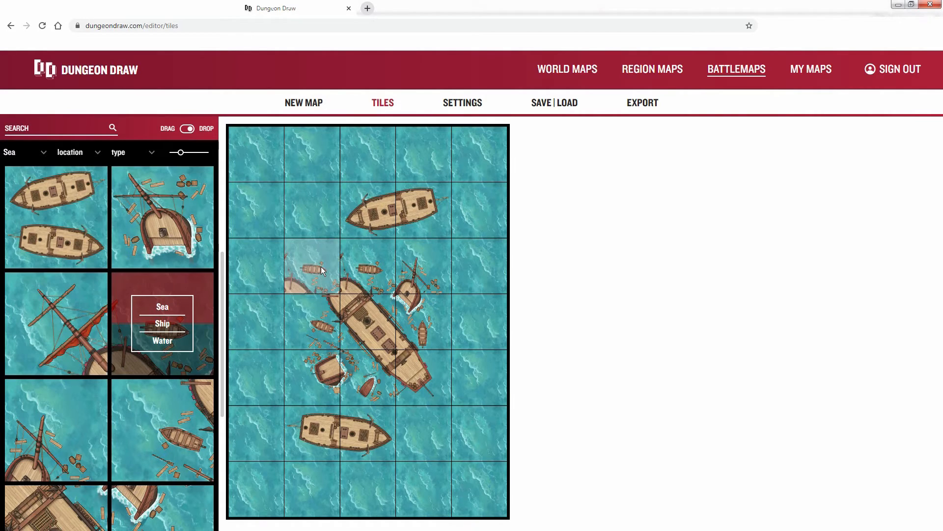
left_click(322, 268)
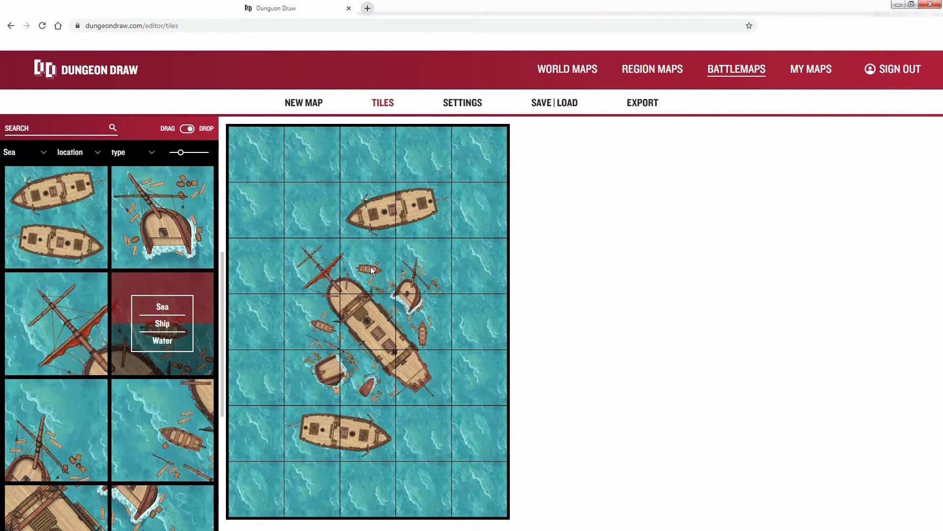
left_click(371, 270)
key("Right")
left_click(435, 273)
key("Right")
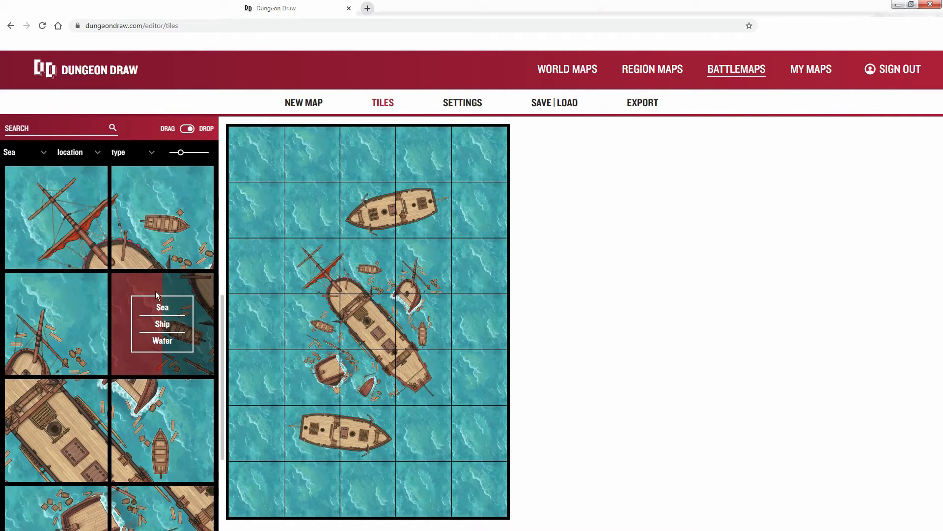
Shrink the tile thumbnails to three per row, and expand and collapse the large shipwreck tile group
left_click_drag(182, 156, 194, 155)
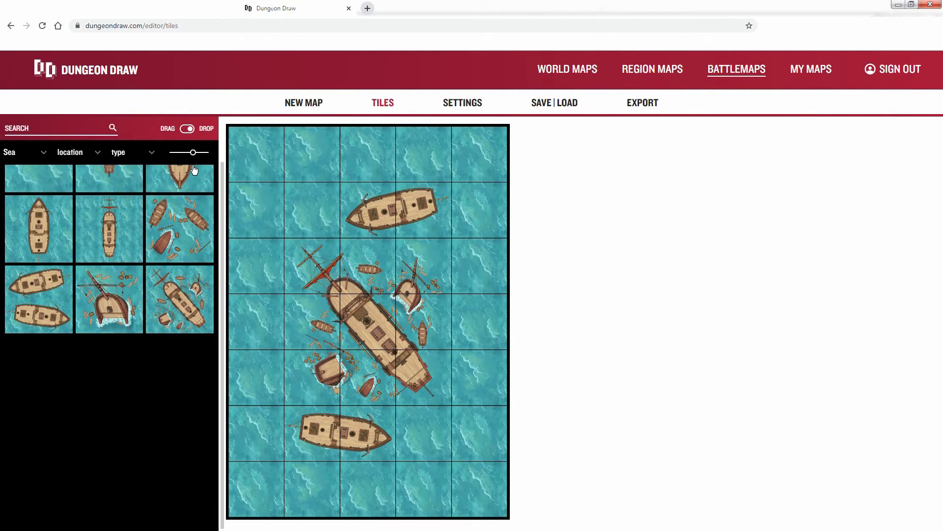
left_click(196, 301)
scroll(195, 301, "down", 1)
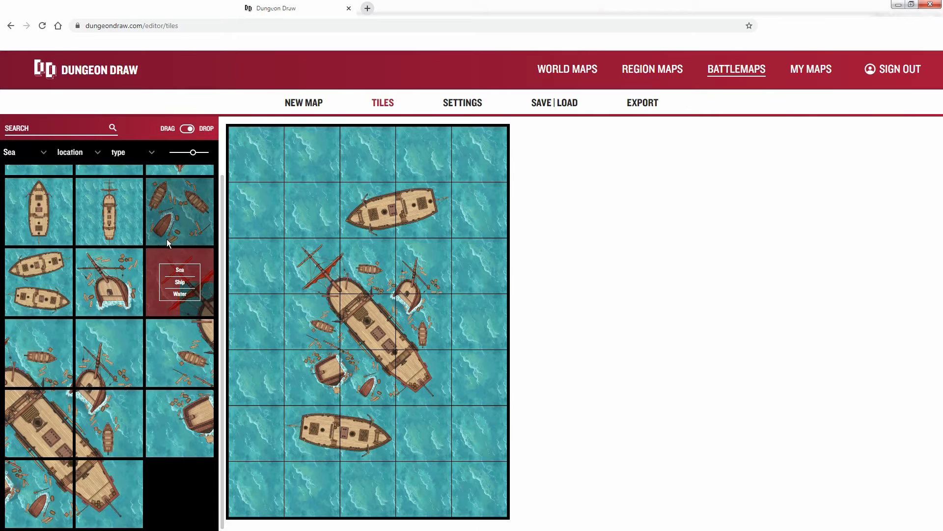
left_click(187, 294)
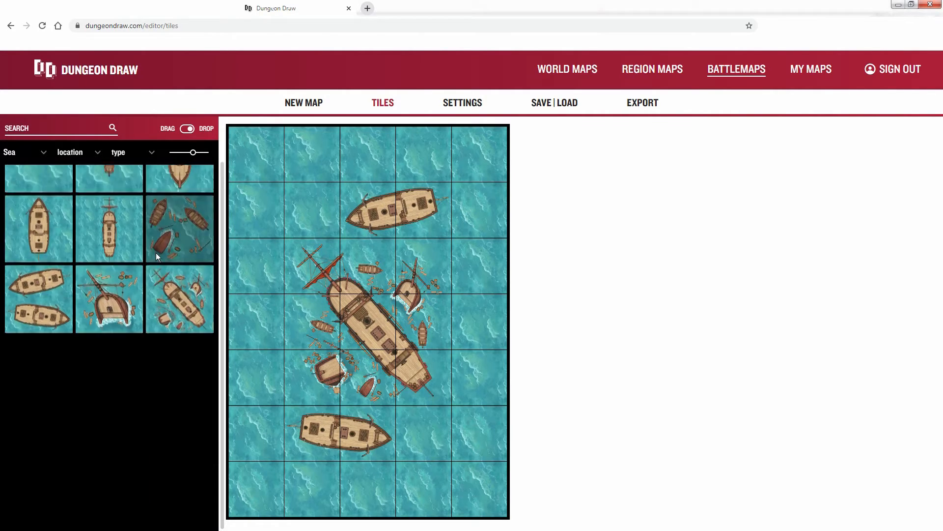
Clear the Sea setting filter and enlarge the tile thumbnails to two per row
left_click(28, 154)
left_click(33, 185)
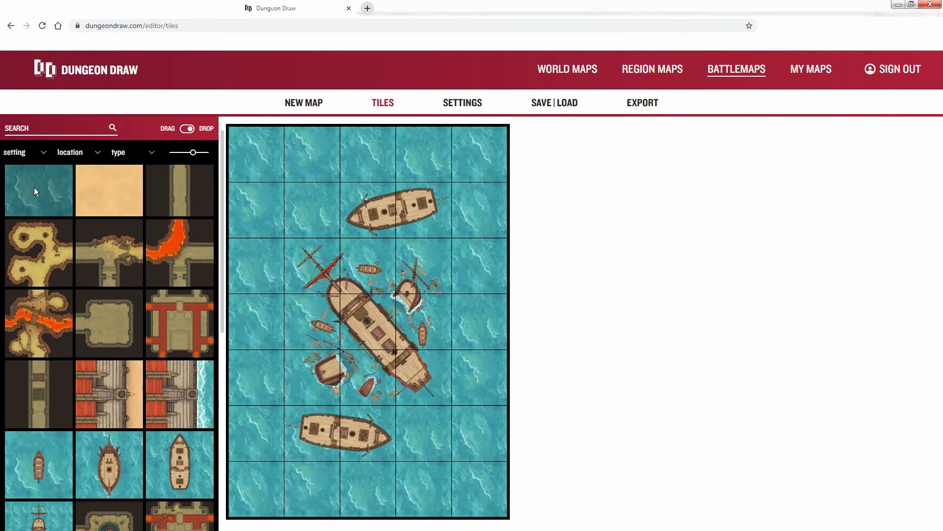
left_click_drag(193, 153, 187, 155)
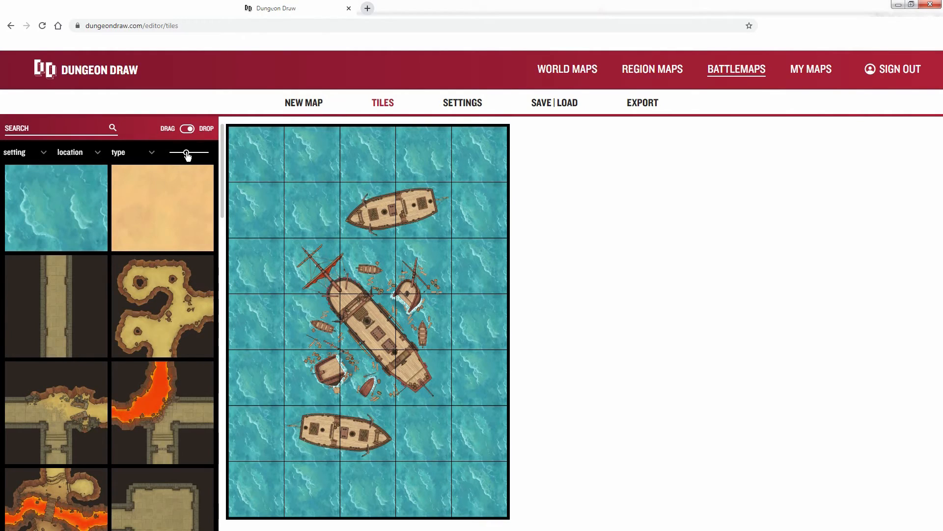
Filter the tile library to the Water location and browse through its tiles
left_click(79, 156)
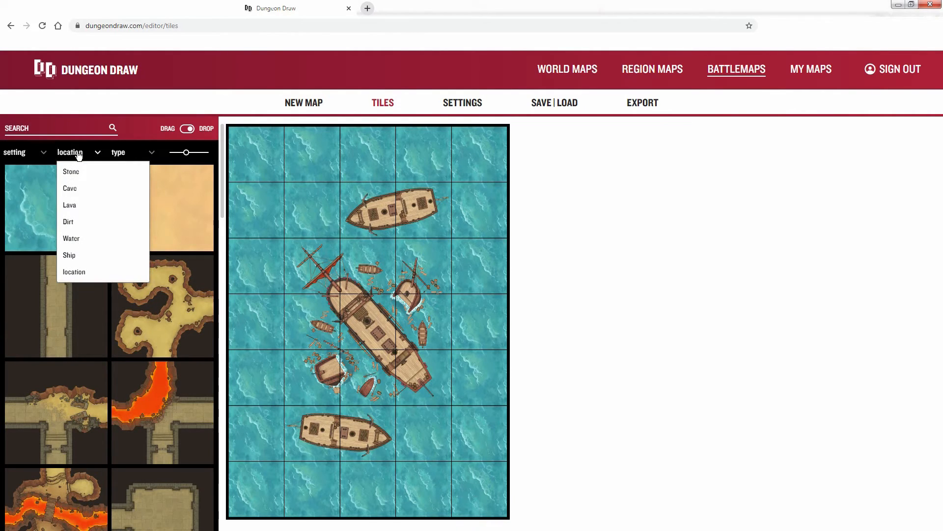
left_click(78, 238)
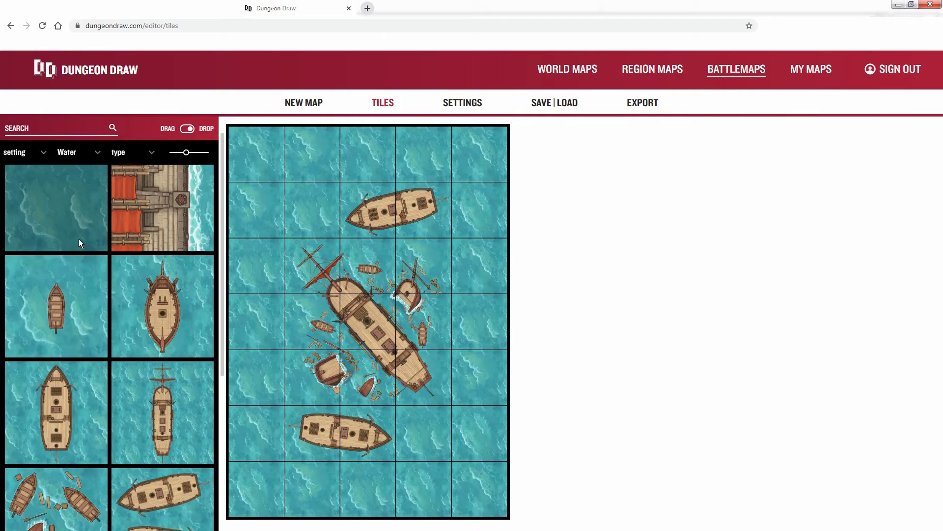
scroll(80, 226, "down", 5)
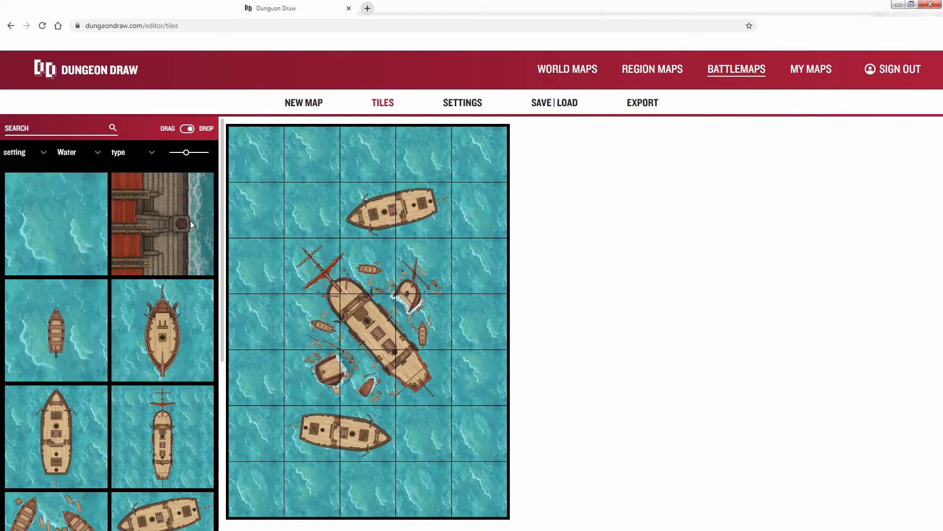
Surround the sea map with Arena Water Edge tiles, filling its outer rows, columns and corners
left_click_drag(190, 220, 273, 281)
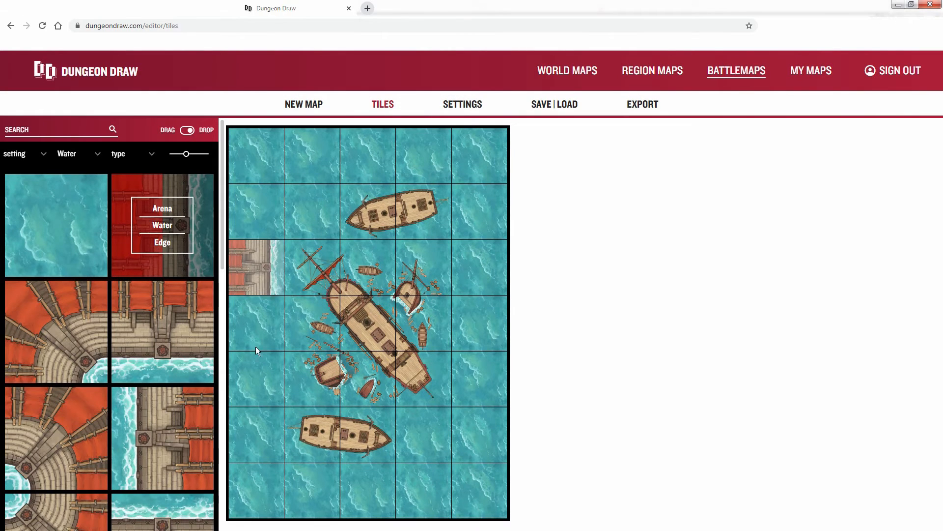
mouse_move(257, 413)
left_mouse_down()
mouse_move(251, 214)
mouse_move(311, 159)
mouse_move(476, 160)
mouse_move(484, 201)
mouse_move(476, 375)
left_mouse_up()
mouse_move(472, 429)
left_mouse_down()
mouse_move(419, 491)
mouse_move(274, 495)
mouse_move(245, 361)
left_mouse_up()
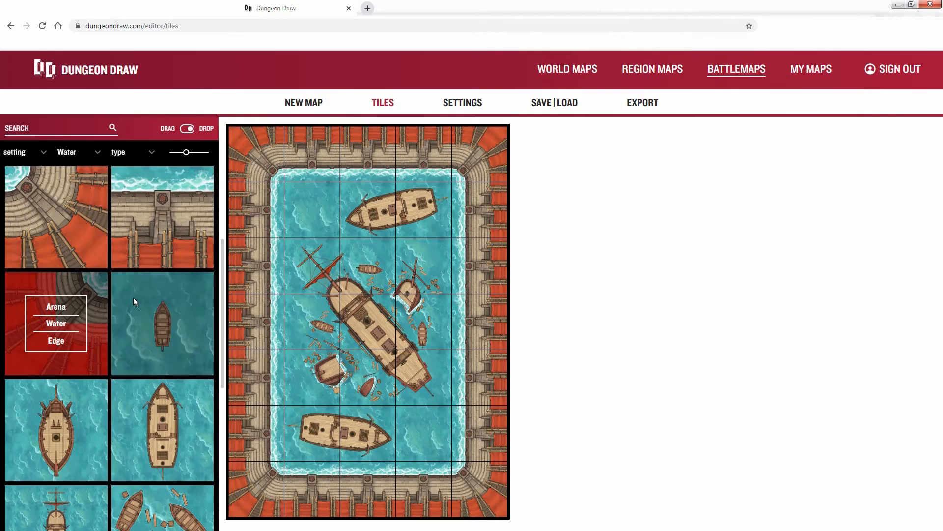
Find the arena edge tile with a single statue among the Water tiles and expand its group of variants
scroll(134, 297, "down", 6)
scroll(396, 321, "up", 5)
scroll(399, 322, "down", 2)
scroll(399, 323, "down", 3)
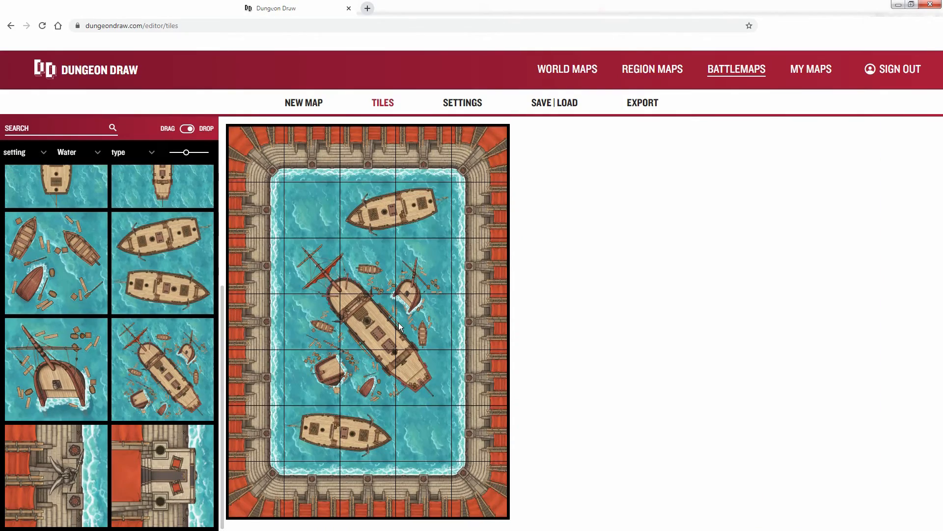
scroll(96, 317, "down", 2)
scroll(95, 317, "up", 3)
scroll(91, 389, "down", 3)
left_click(95, 366)
scroll(95, 367, "down", 1)
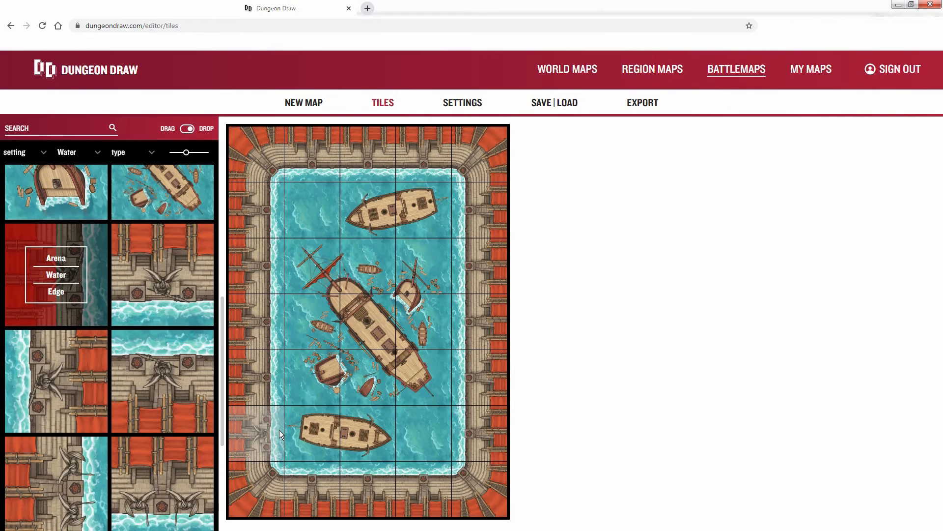
Place single-statue arena edge tiles on the second and fourth squares of the map's bottom and top rows
key("Right")
key("Right")
key("Right")
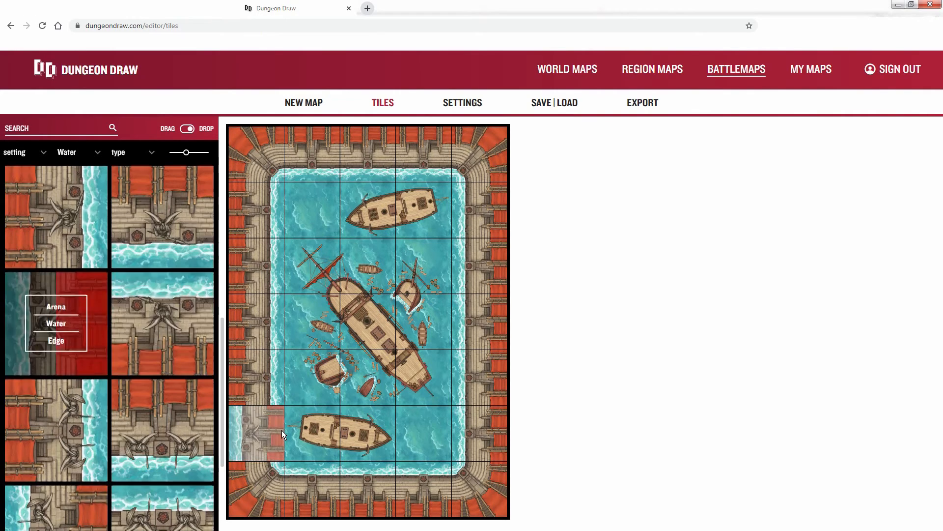
left_click(312, 493)
left_click(412, 491)
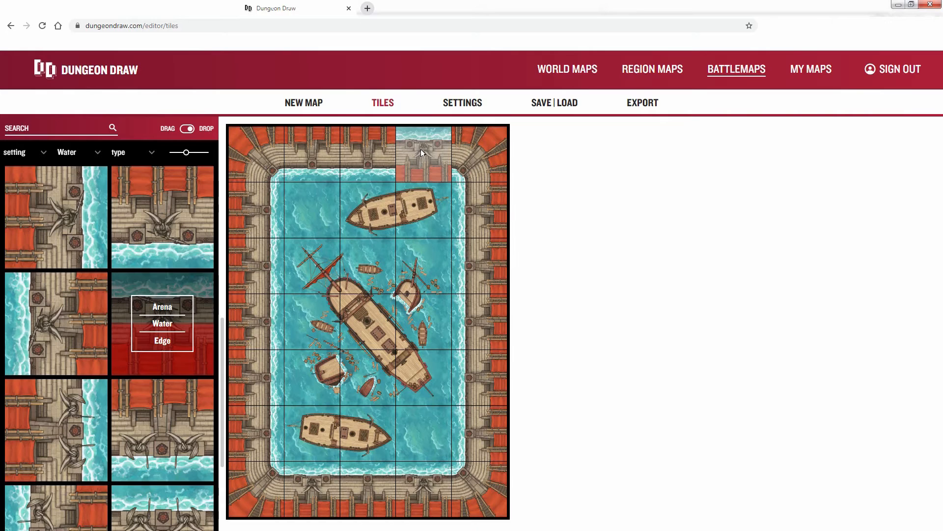
key("Up")
left_click(420, 149)
left_click(319, 153)
Place double-statue arena edge tiles on the second and sixth rows of the map's left and right borders
scroll(178, 378, "down", 5)
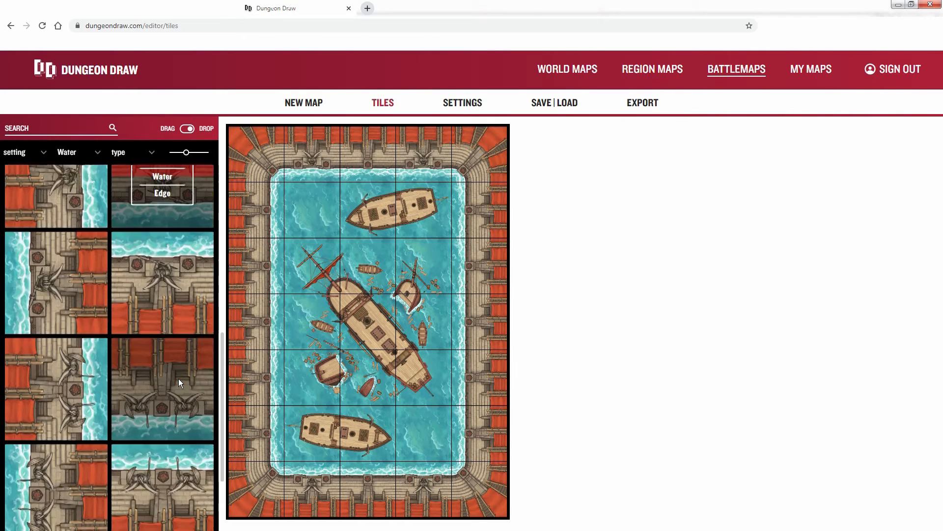
key("Left")
left_click(256, 199)
left_click(269, 422)
key("Right")
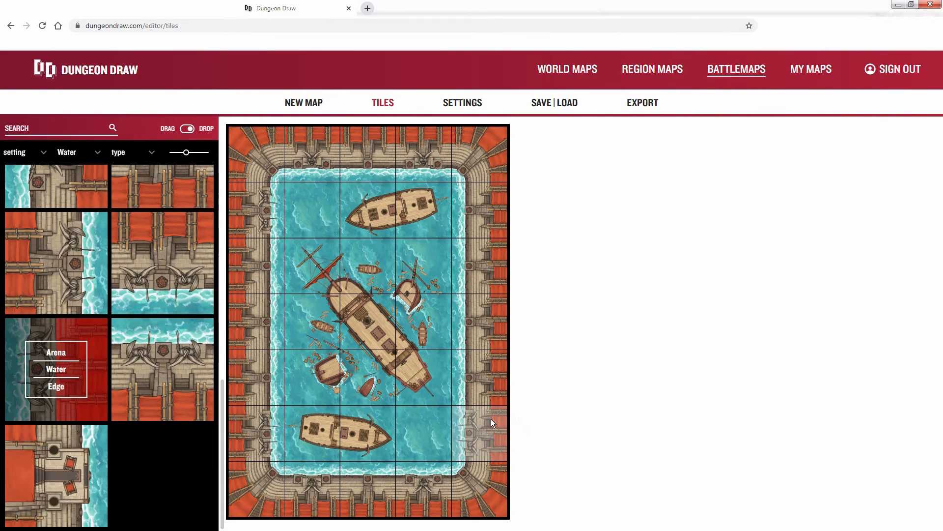
Expand the arena balcony tile group and place balconies in the middle of the map's left and right borders
left_click(87, 468)
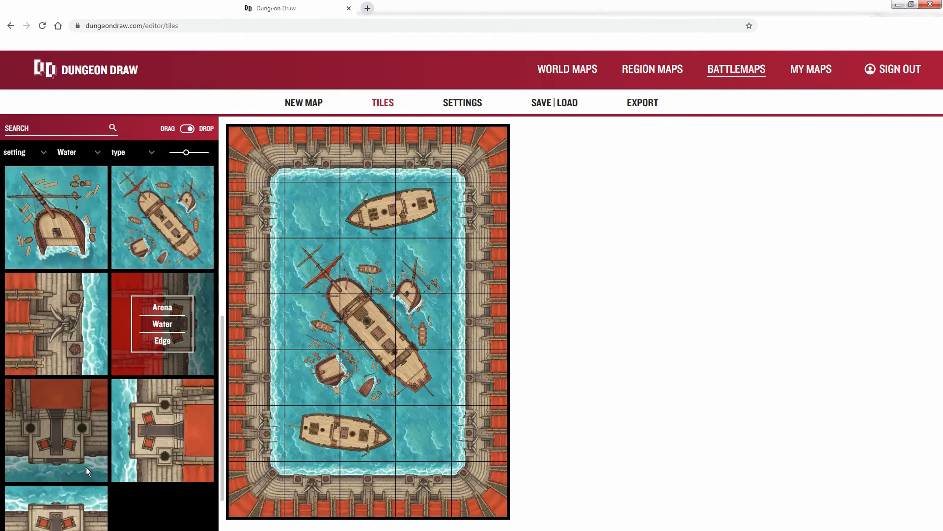
left_click(261, 319)
key("Right")
left_click(488, 319)
Switch from drop to drag mode and inspect the arena border and the ships across the map
left_click(188, 129)
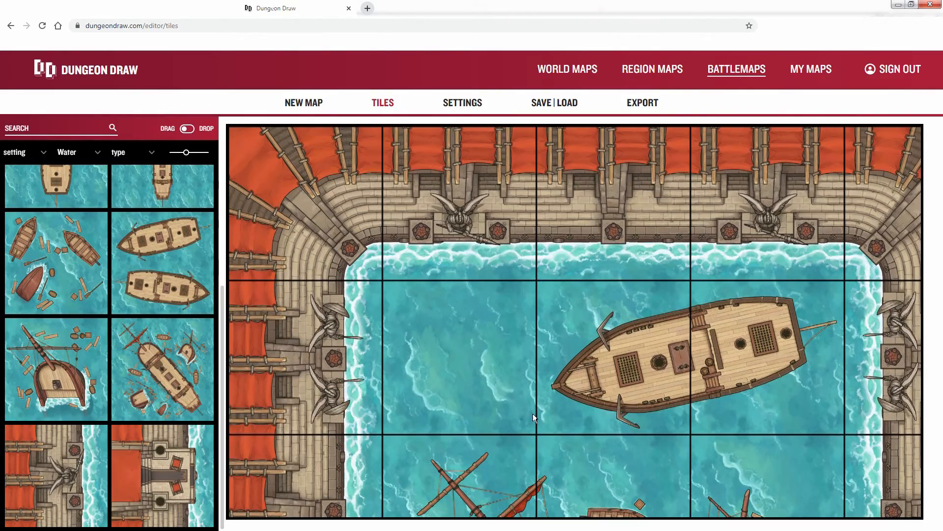
mouse_move(533, 414)
left_mouse_down()
mouse_move(397, 376)
mouse_move(396, 366)
left_mouse_up()
left_click_drag(454, 427, 474, 281)
left_click_drag(501, 395, 497, 243)
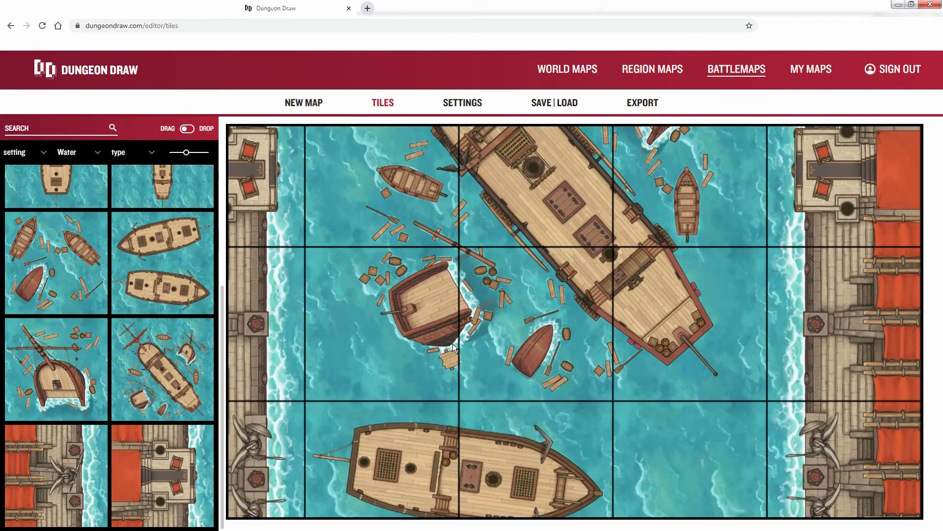
left_click_drag(452, 343, 514, 207)
scroll(576, 259, "up", 5)
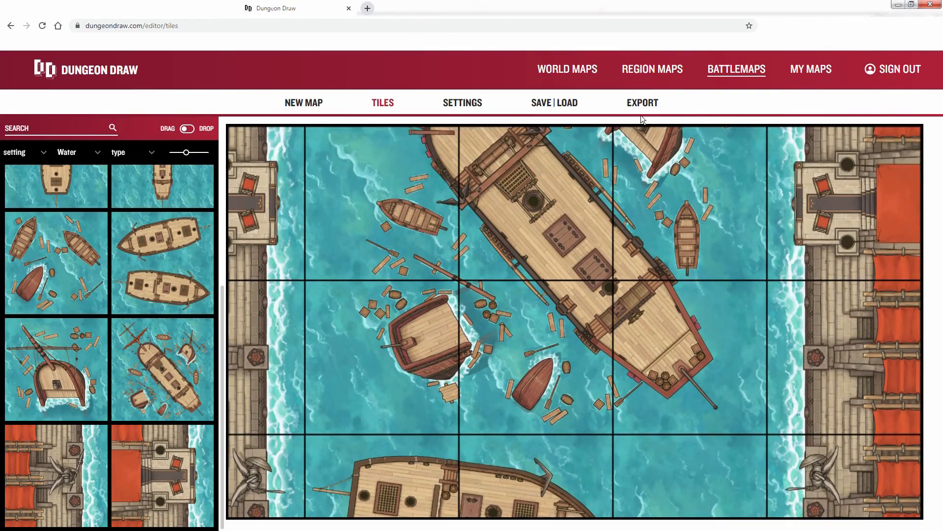
Open the map's export settings and examine the arena map in the gridless preview, close up and as a whole
left_click(635, 105)
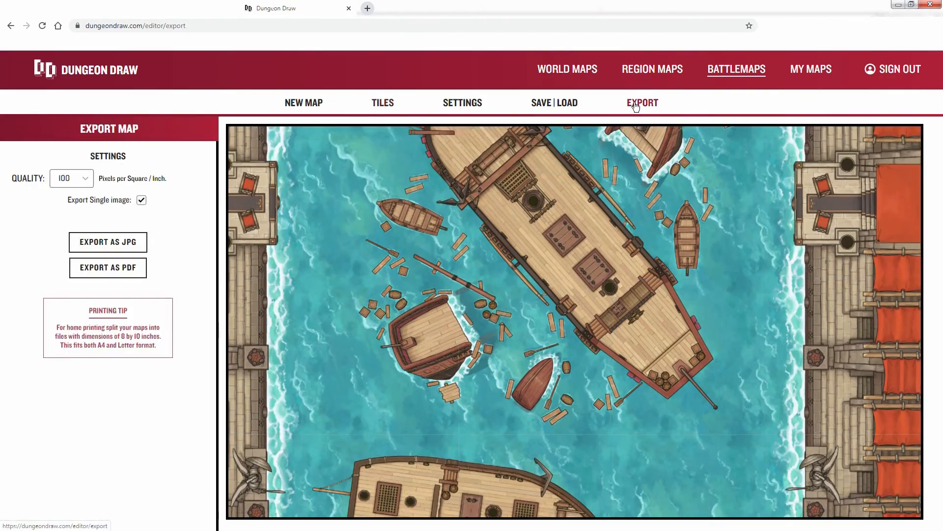
left_click_drag(517, 236, 585, 364)
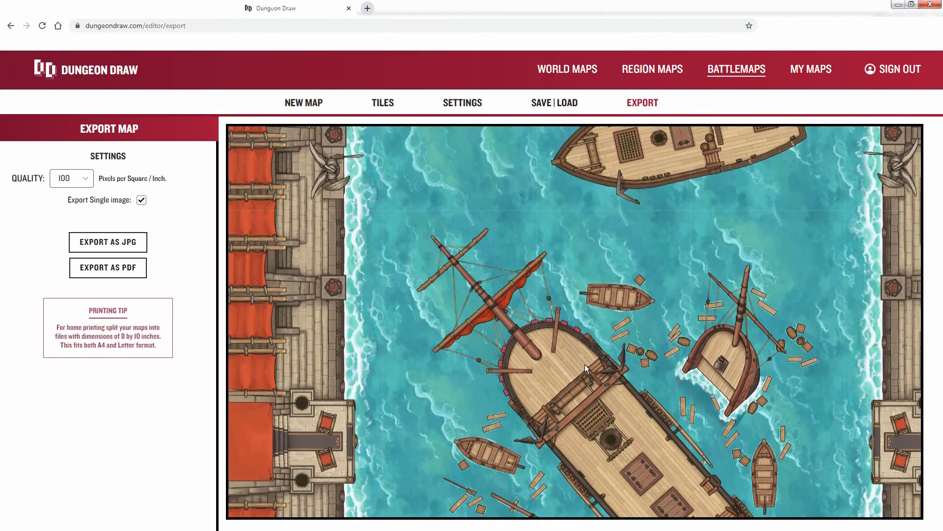
scroll(511, 236, "up", 5)
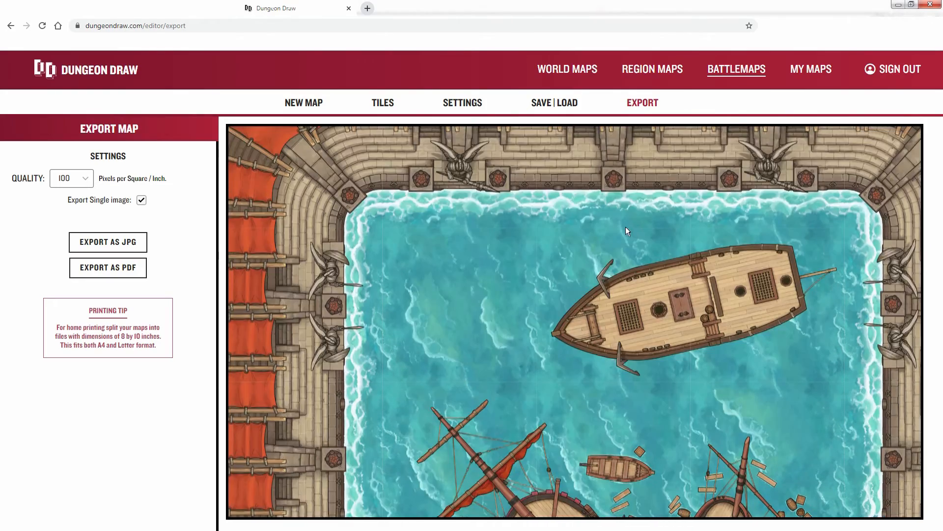
left_click_drag(496, 281, 524, 191)
left_click_drag(604, 358, 546, 209)
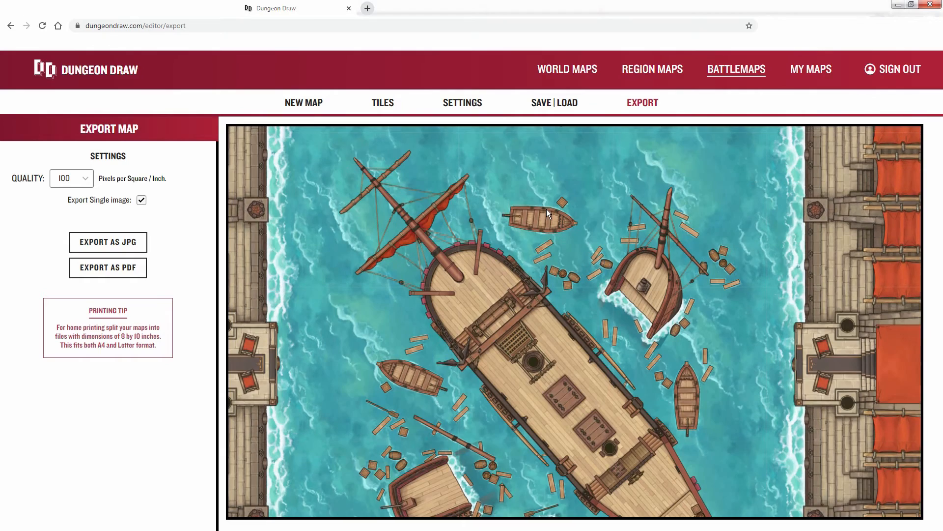
scroll(574, 287, "down", 6)
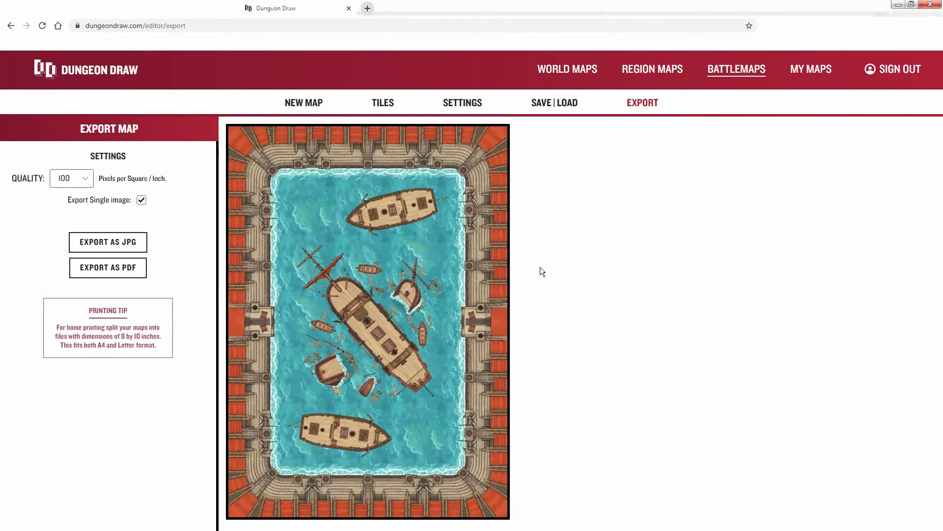
Save the arena map over the existing "Sea Battle" map, confirming the replacement
left_click(558, 104)
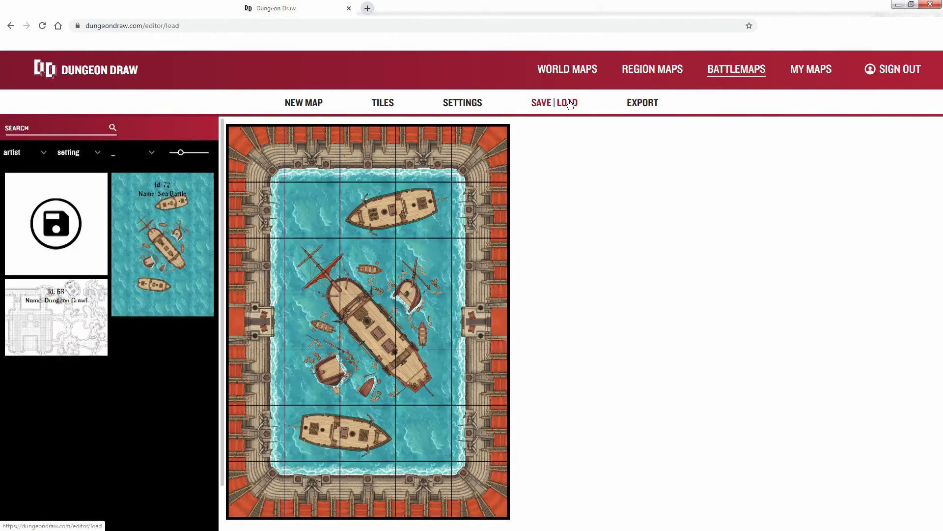
left_click(46, 226)
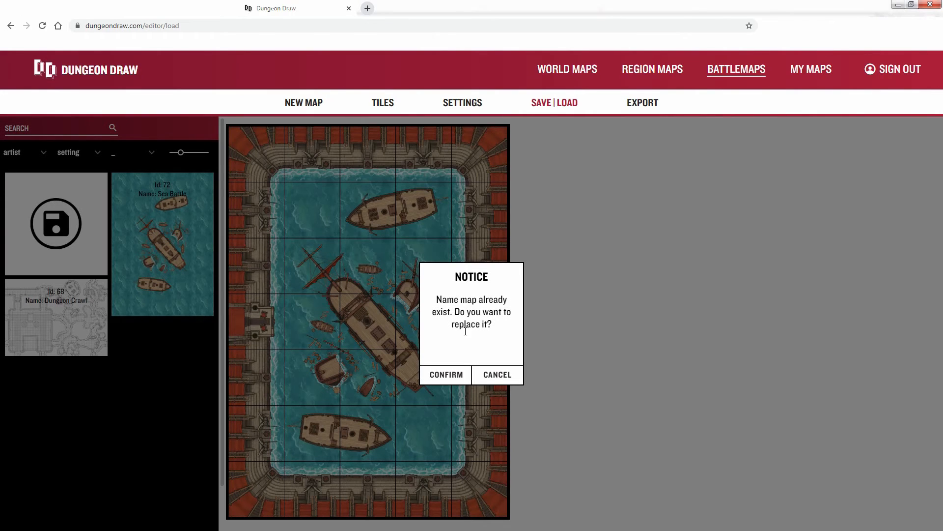
left_click(442, 375)
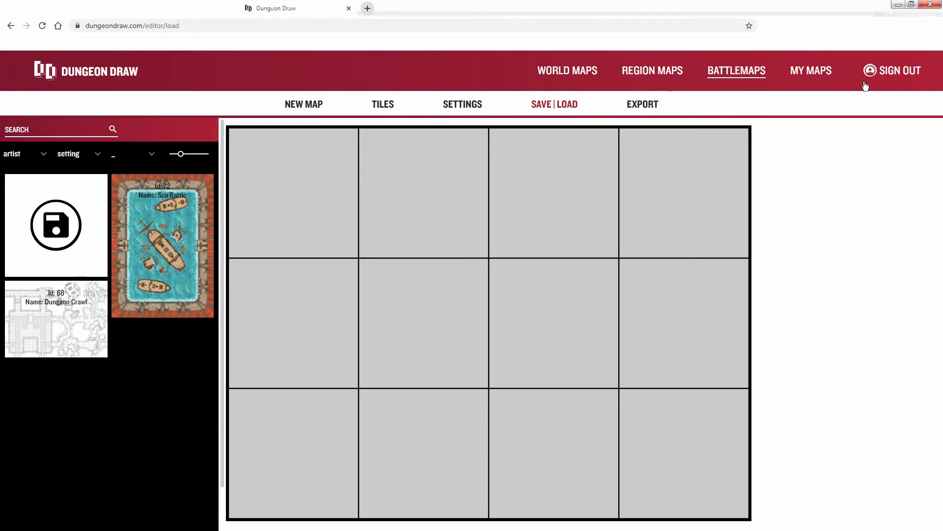
Return to the start page and sign out of the account, confirming that unsaved changes may be lost
left_click(108, 76)
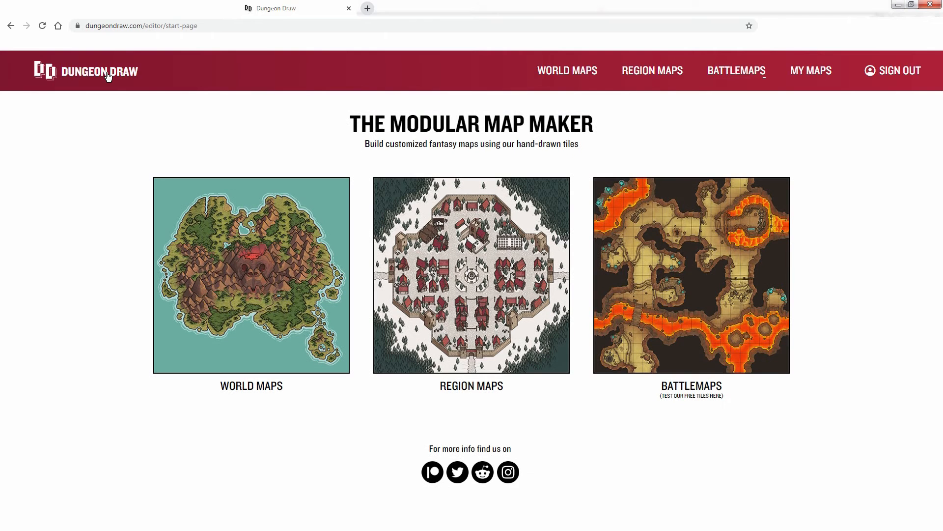
left_click(900, 73)
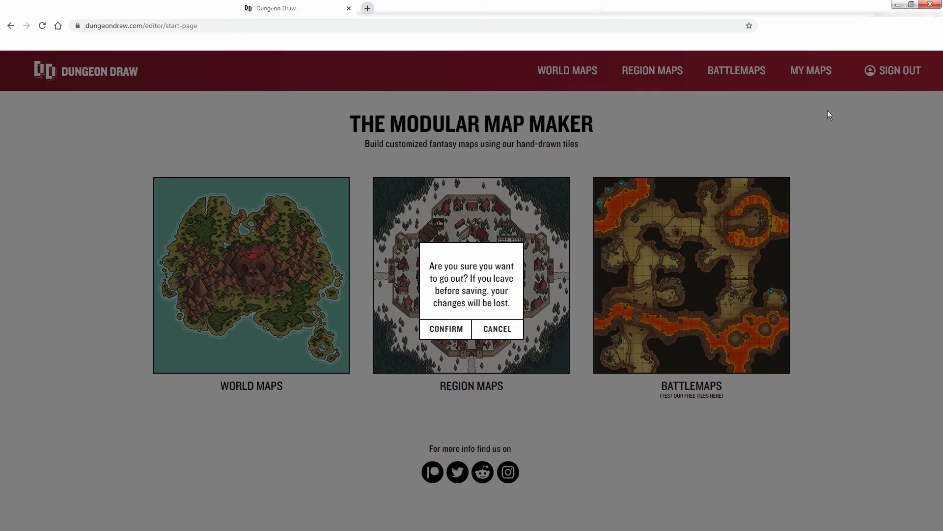
left_click(453, 330)
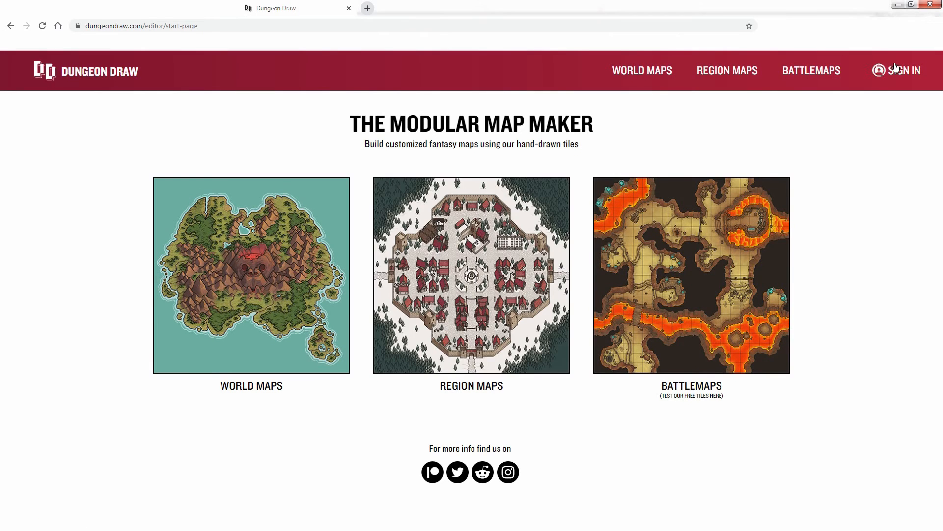
Sign back in through Patreon and allow Dungeon Draw access to the account
left_click(896, 67)
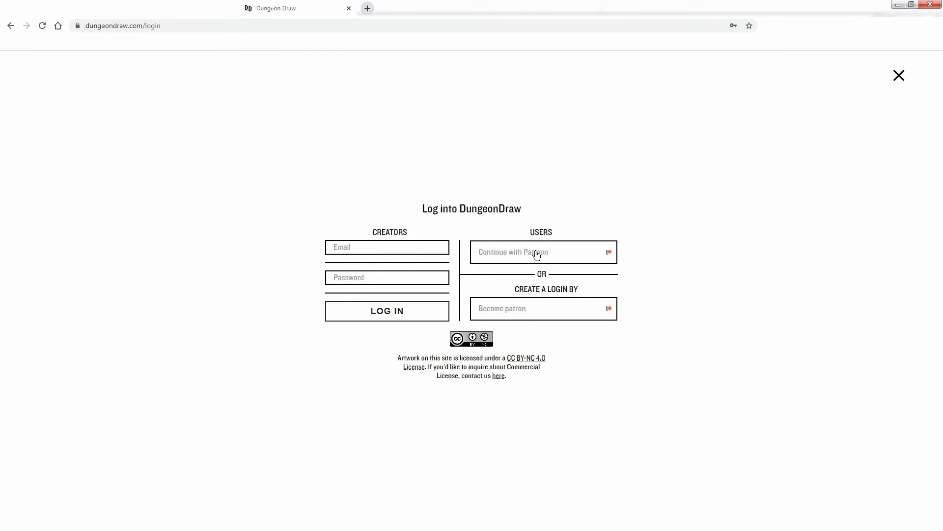
left_click(538, 253)
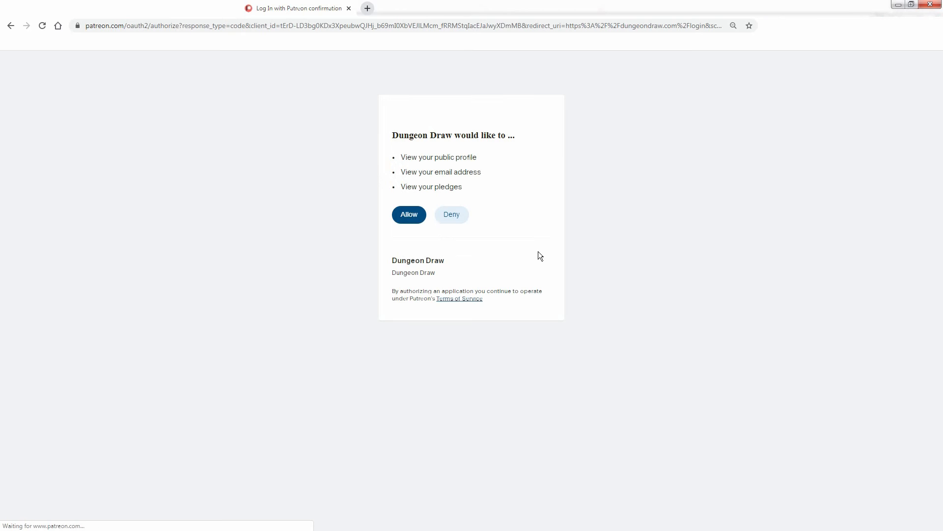
left_click(406, 218)
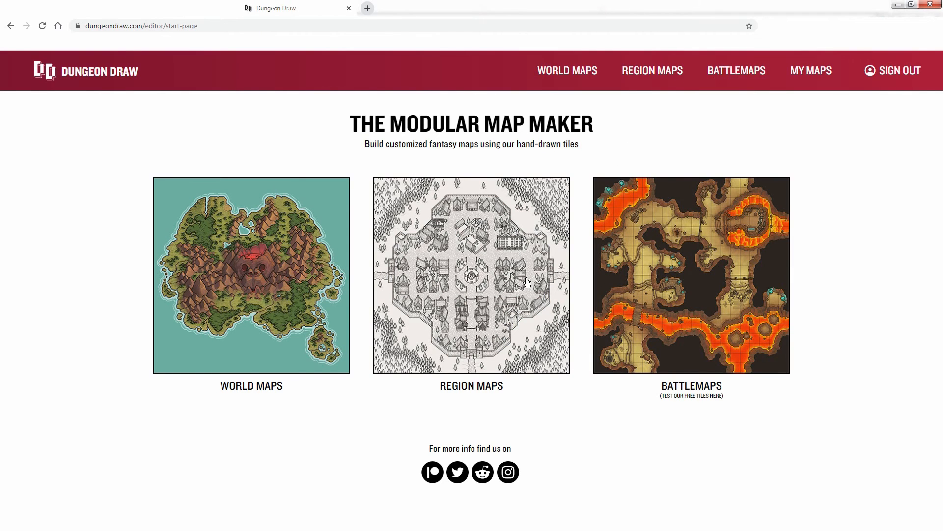
Start a new region map named "Town" with artist Crosshead and the premium art style
left_click(526, 282)
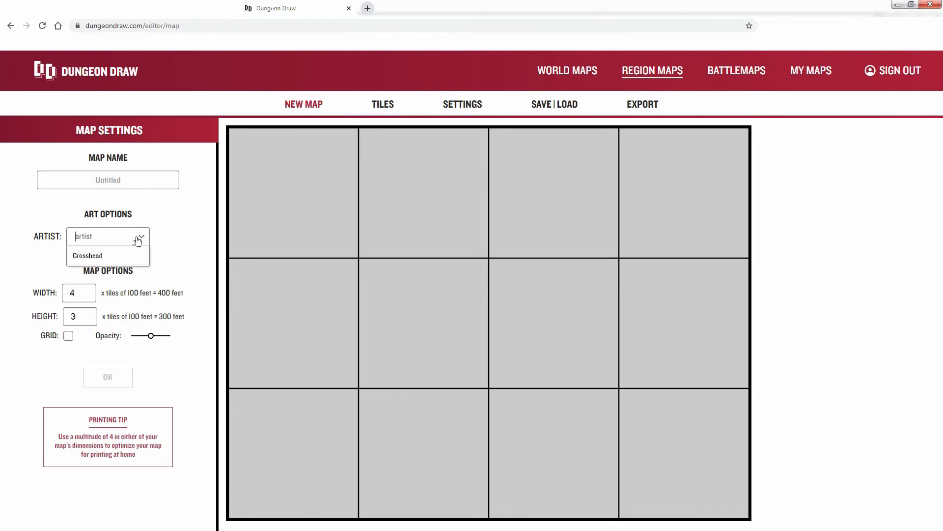
left_click(117, 256)
left_click(114, 264)
left_click(99, 299)
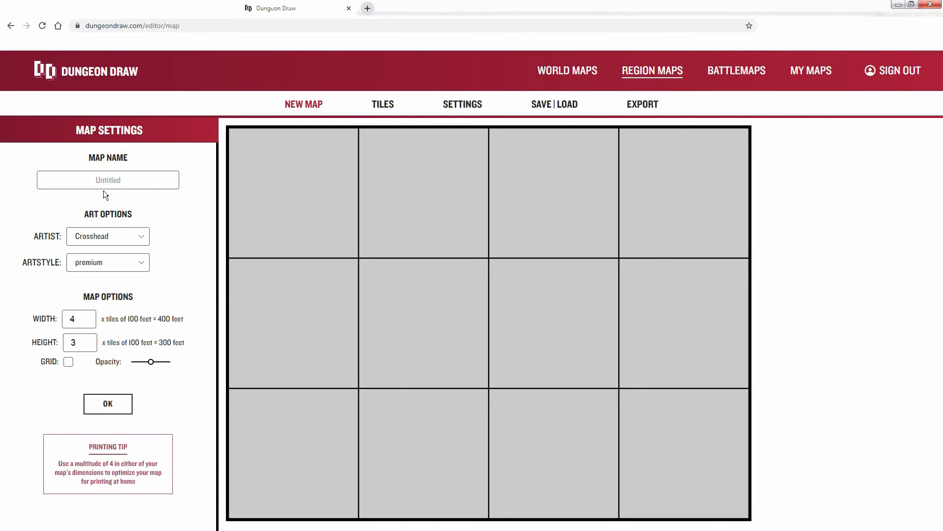
type("Town")
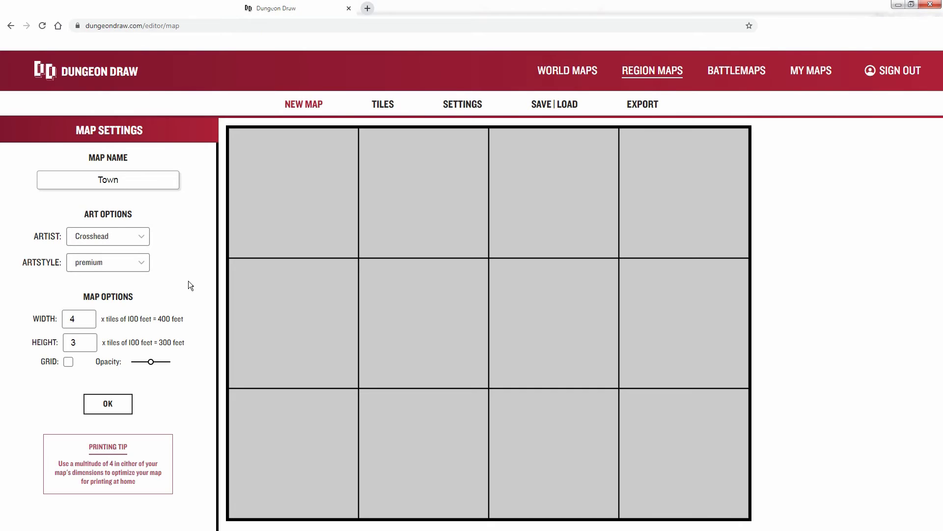
Set the Town map's size to 6 tiles wide and 6 tiles high
left_click_drag(83, 319, 52, 321)
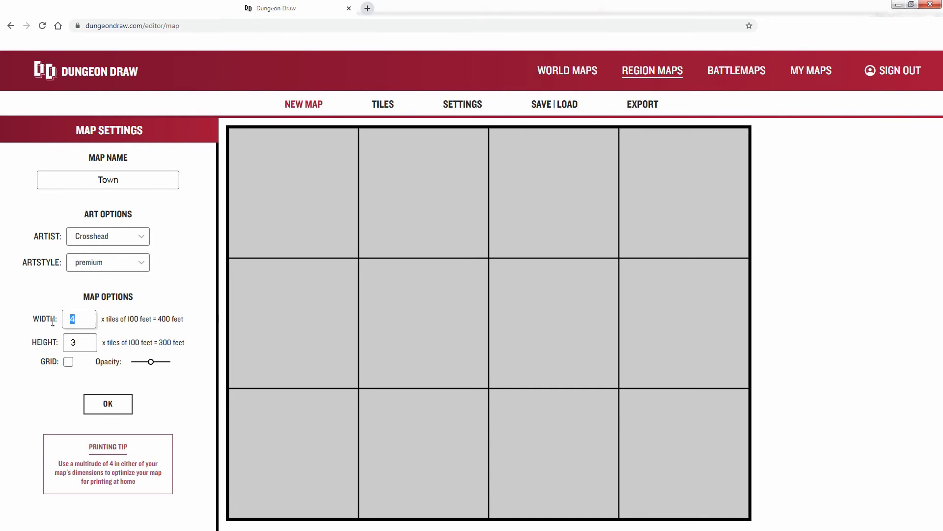
type("6")
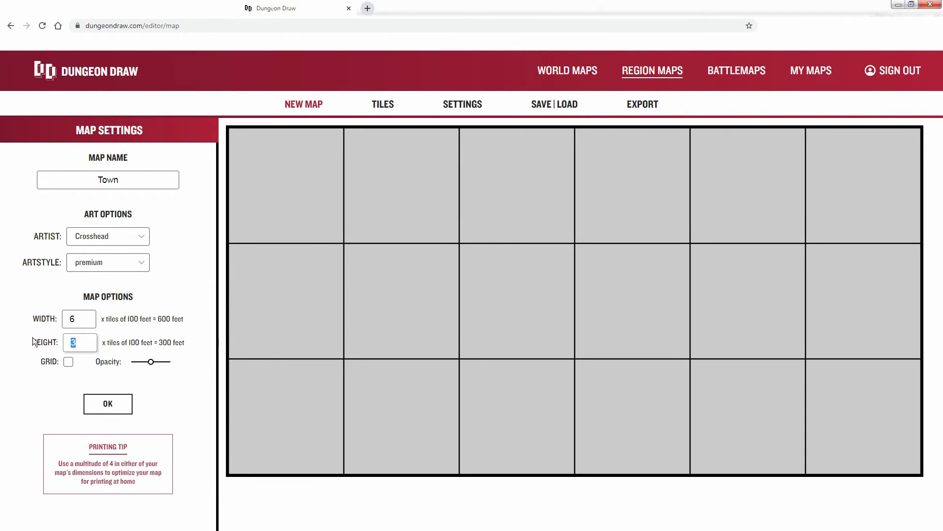
type("6")
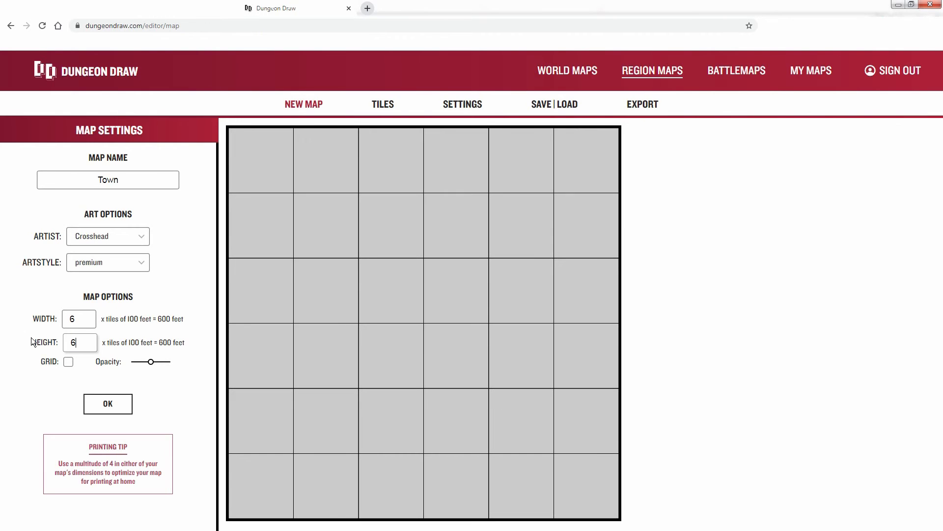
Apply the map settings and start the town wall with a west wall tile in row 3, column 1, and a corner tile above it
left_click(96, 397)
scroll(97, 397, "down", 4)
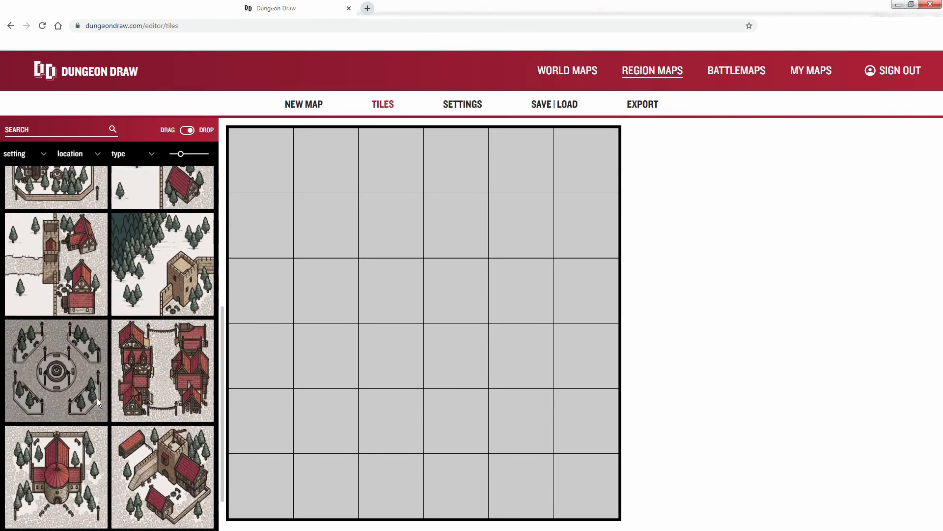
left_click(73, 153)
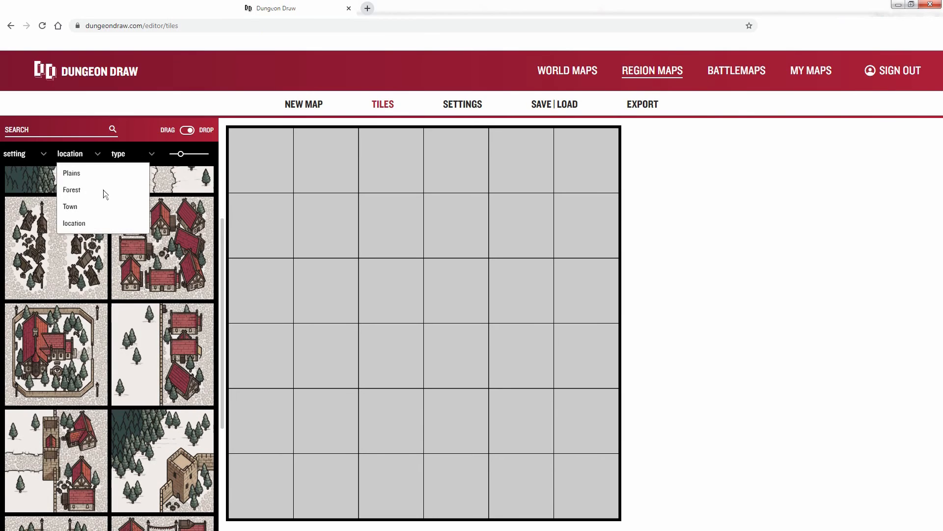
left_click(115, 156)
scroll(167, 344, "down", 1)
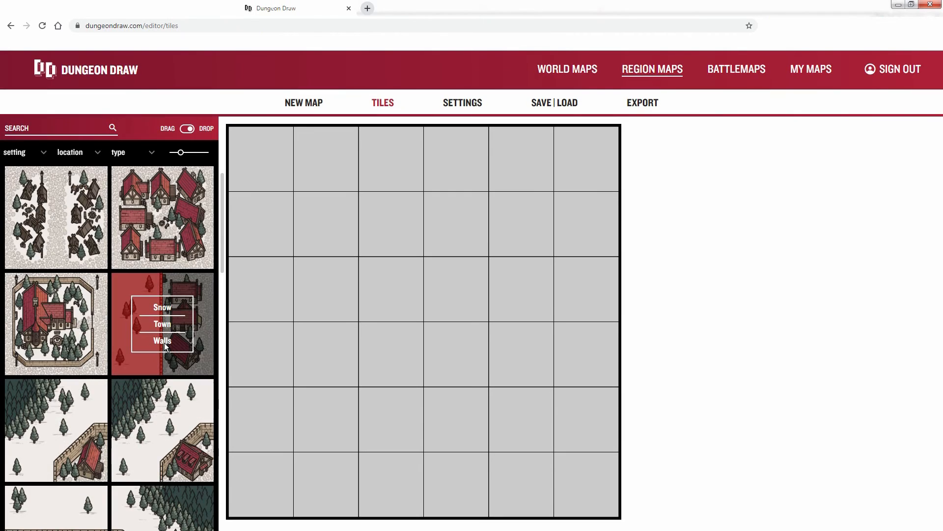
left_click_drag(164, 343, 259, 306)
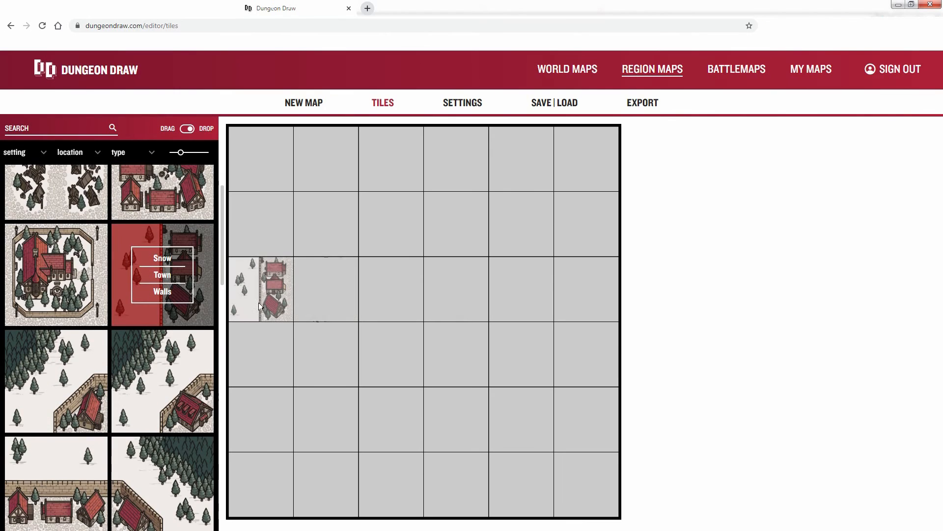
left_click(259, 306)
scroll(264, 242, "down", 1)
left_click(263, 243)
Place north wall tiles in row 2, columns 2 and 5, a corner in column 6 and an east wall tile below it
scroll(265, 242, "down", 2)
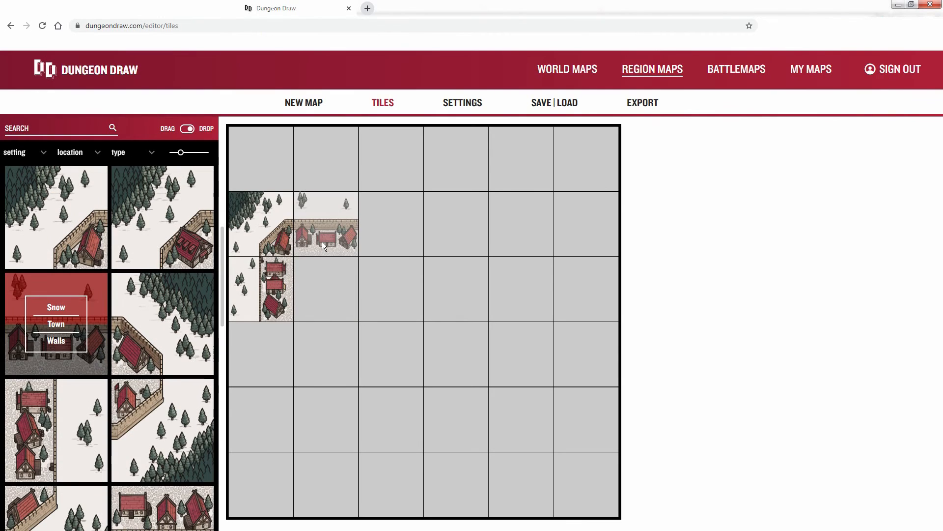
left_click(323, 241)
left_click(544, 236)
left_click(162, 324)
left_click(585, 229)
left_click(77, 409)
left_click(585, 290)
Place inner wall corner tiles with houses in row 2, columns 4 and 2, so the wall turns north
scroll(152, 414, "down", 5)
left_click(56, 325)
left_click(456, 224)
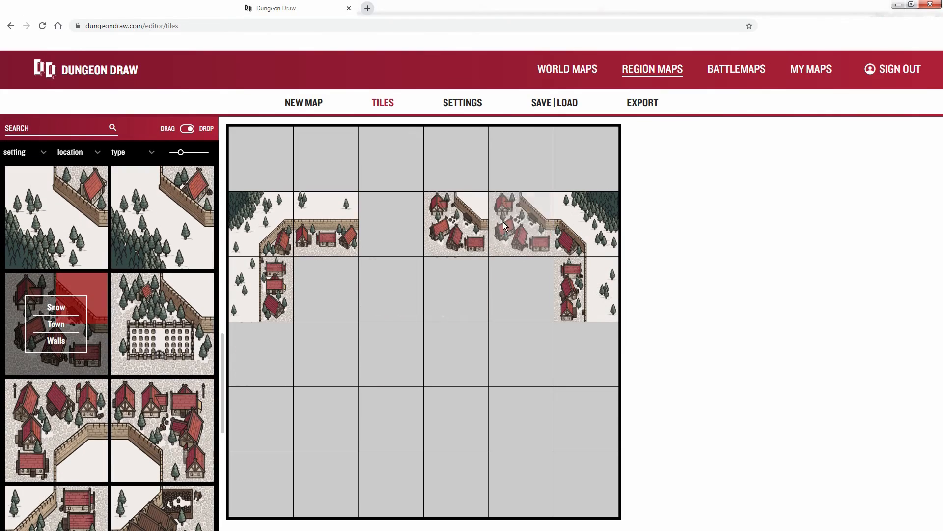
left_click(68, 496)
left_click(305, 234)
Close the wall in row 1 with corner tiles in columns 2 and 4 and a straight north wall in column 3
scroll(145, 391, "down", 5)
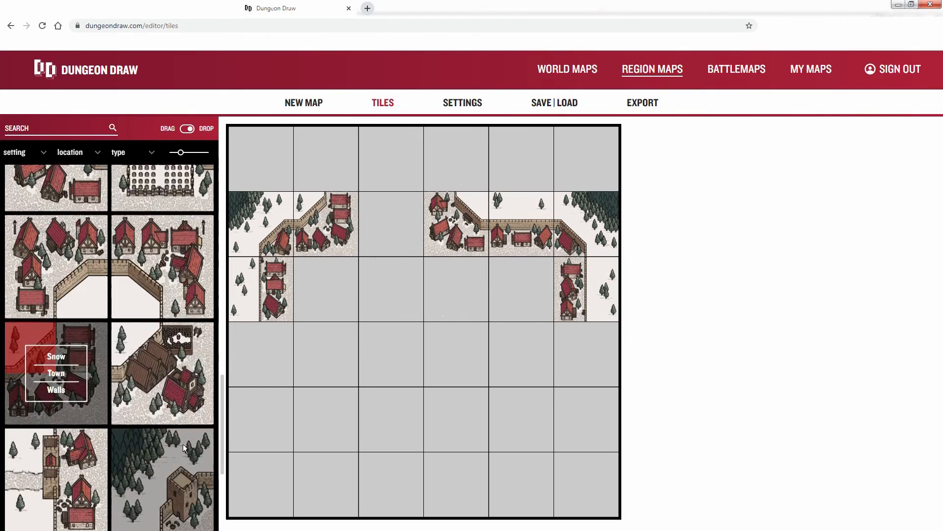
scroll(146, 391, "up", 3)
left_click(74, 334)
left_click(327, 169)
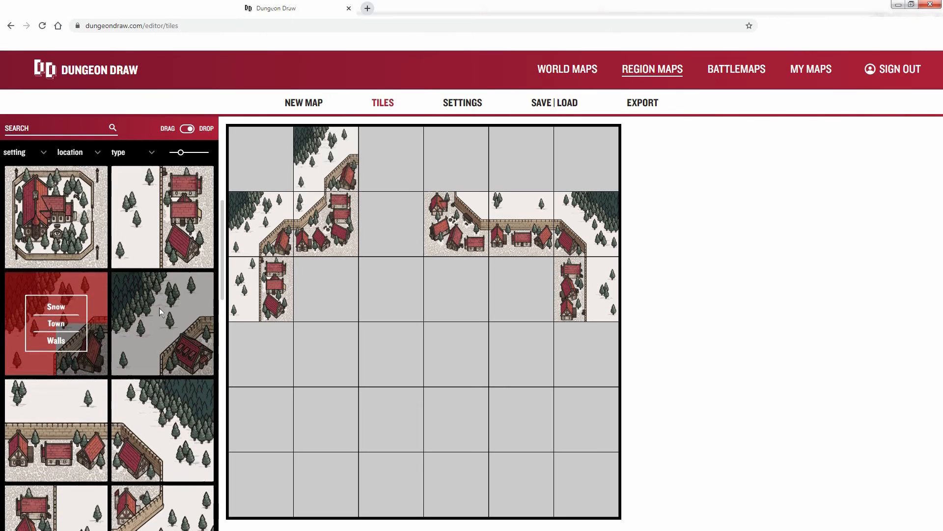
scroll(159, 308, "down", 4)
left_click(159, 309)
left_click(462, 175)
left_click(465, 182)
scroll(119, 300, "up", 2)
left_click(56, 324)
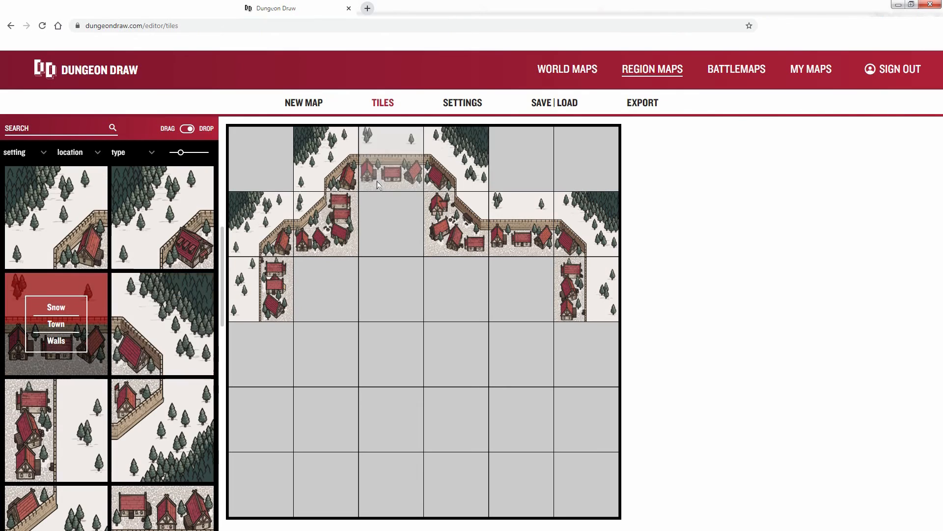
left_click(391, 167)
Build the southwest wall with a corner in row 4, column 1, an inner corner in column 2 and a corner in row 5, column 2
scroll(77, 266, "down", 6)
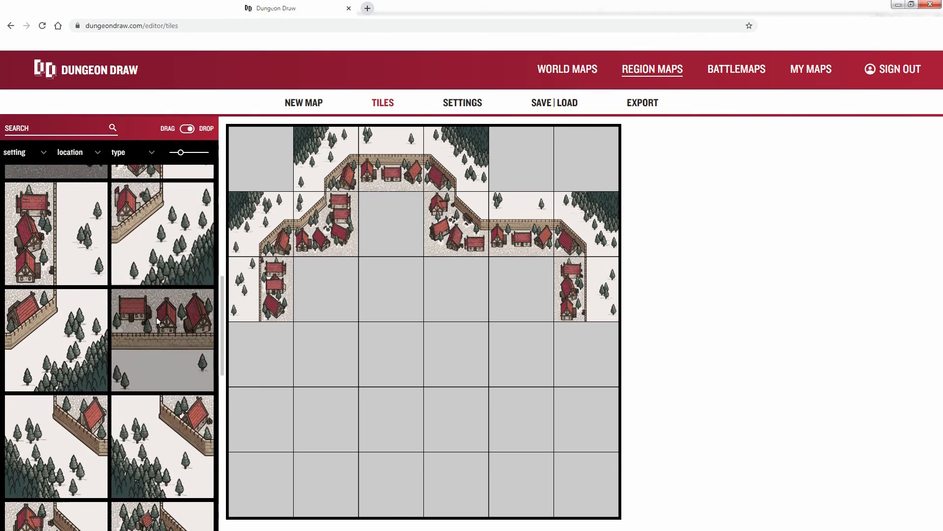
left_click(162, 324)
left_click(261, 354)
scroll(99, 446, "down", 4)
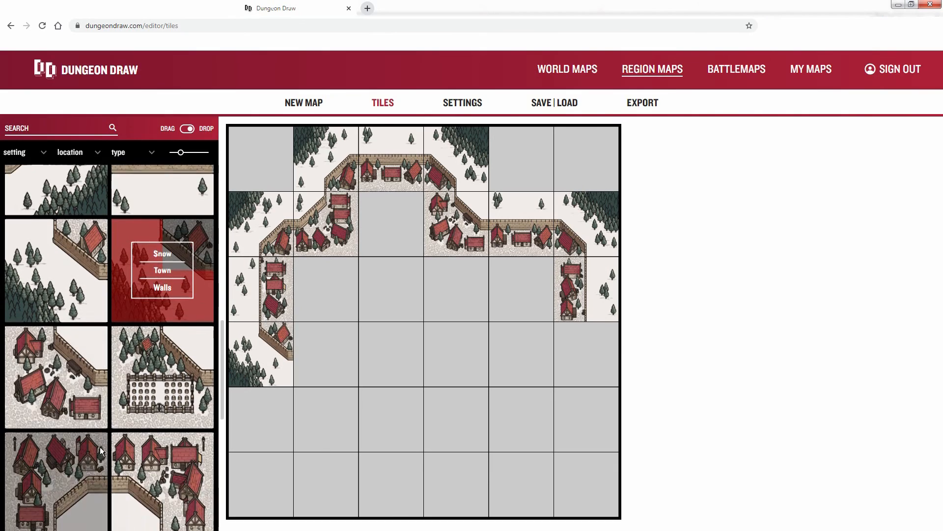
left_click(160, 327)
left_click(321, 354)
scroll(77, 427, "up", 3)
left_click(93, 276)
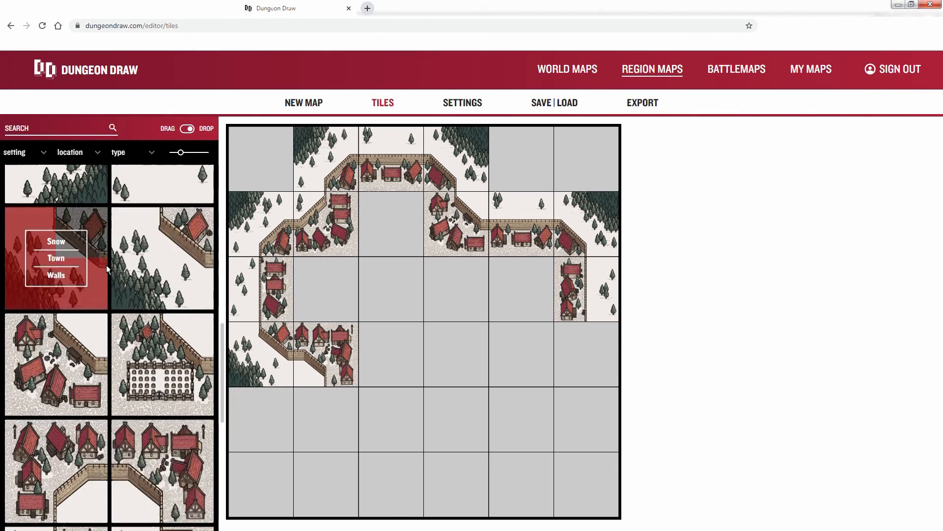
left_click(322, 415)
Complete the wall with south wall tiles in row 5, columns 3 to 5, a corner in column 6 and an east wall in row 4, column 6
scroll(110, 372, "up", 3)
left_click(150, 337)
left_click(392, 415)
left_click(456, 411)
left_click(526, 401)
scroll(139, 349, "down", 4)
scroll(142, 351, "up", 4)
left_click(151, 241)
scroll(152, 240, "up", 2)
left_click(587, 420)
left_click(86, 324)
left_click(609, 334)
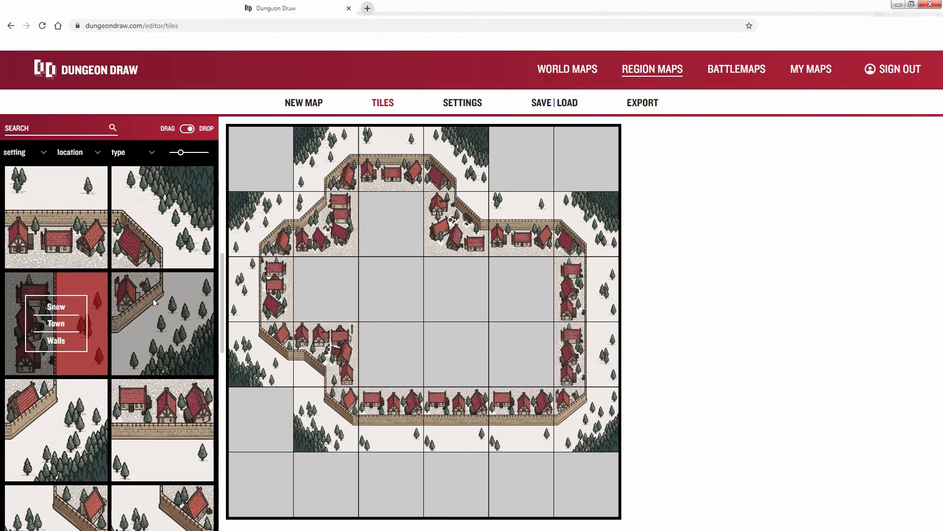
Place housing tiles in row 2, column 3, in row 3, columns 2 and 3, and in row 4, columns 3 and 4
scroll(135, 291, "up", 5)
scroll(142, 300, "down", 2)
left_click(155, 322)
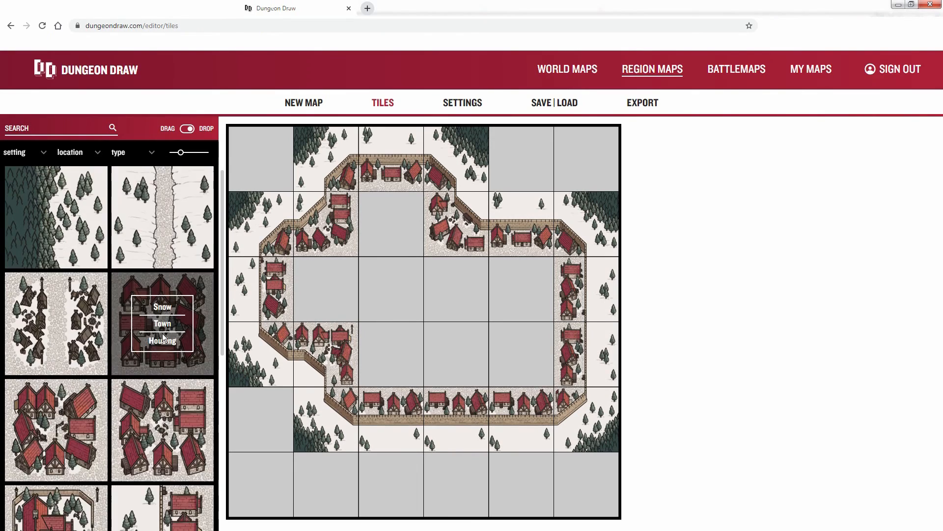
left_click(326, 288)
scroll(109, 324, "down", 2)
left_click(73, 339)
left_click(389, 233)
left_click(157, 319)
left_click(396, 280)
scroll(469, 344, "down", 1)
left_click(469, 344)
Fill the remaining interior with housing tiles in row 3, columns 4 and 5, and row 4, column 5
scroll(467, 282, "up", 2)
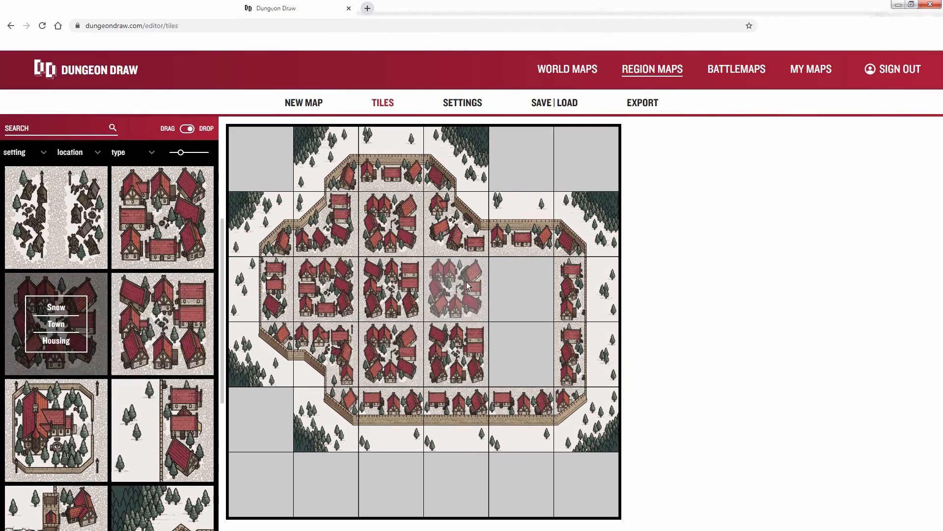
left_click(467, 281)
scroll(522, 288, "down", 1)
left_click(522, 287)
scroll(535, 335, "down", 1)
scroll(536, 336, "up", 3)
left_click(142, 339)
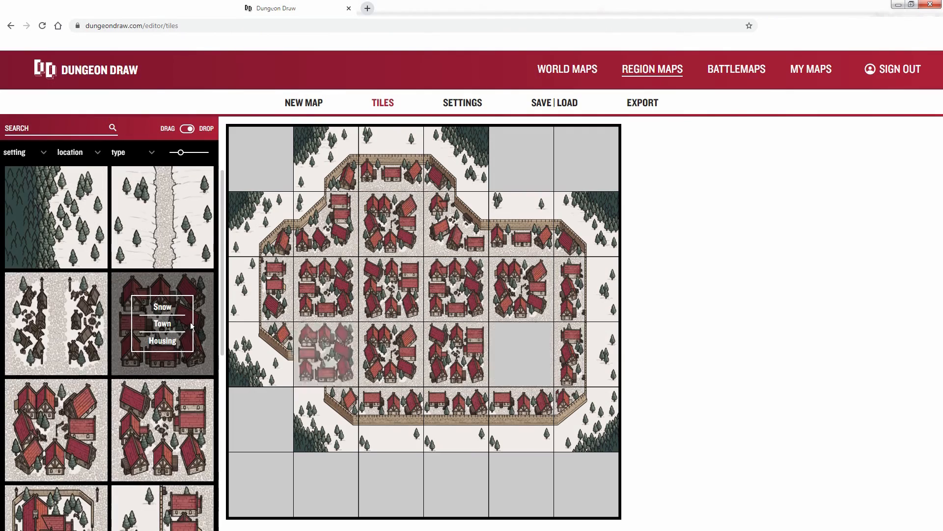
left_click(81, 403)
left_click(520, 344)
Replace wall tiles with a south gate in row 5, column 4, and an east gate in row 3, column 6
scroll(93, 386, "down", 3)
left_click(88, 389)
scroll(307, 412, "down", 2)
left_click(467, 406)
scroll(472, 400, "up", 1)
left_click(617, 320)
Place the round park tile in row 4, column 4, and the large domed building in row 2, column 3
scroll(78, 370, "down", 1)
left_click(59, 467)
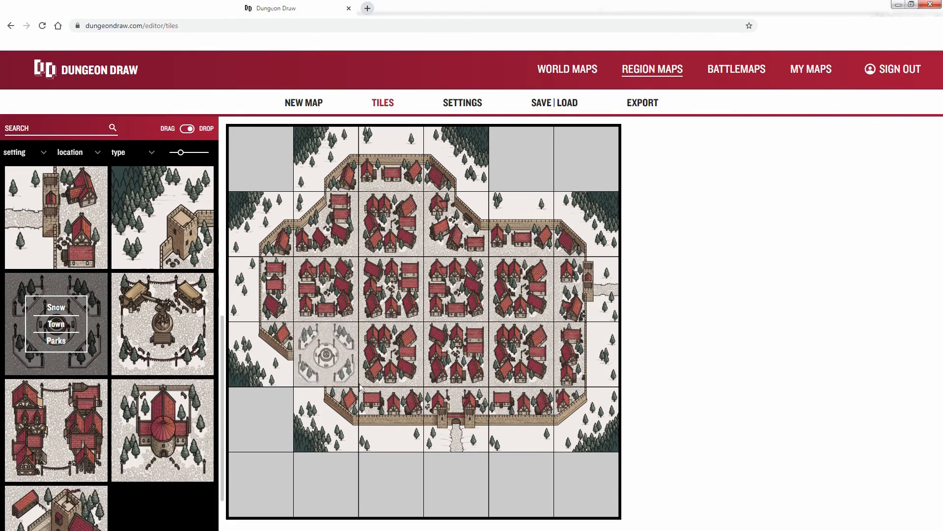
left_click(456, 353)
left_click(167, 435)
left_click(387, 236)
Place the shops tile in row 3, column 4, the keep in row 3, column 3, and the ruined houses in row 4, column 5
left_click(177, 369)
left_click(434, 303)
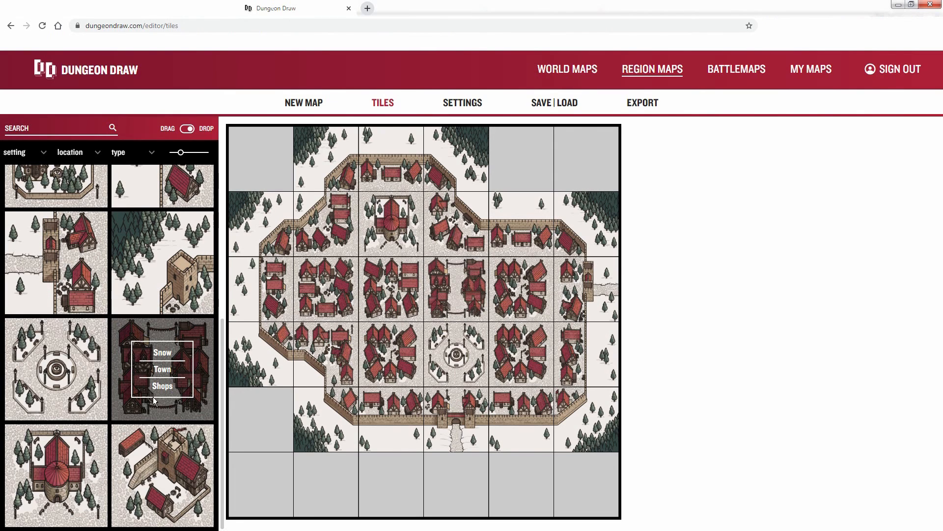
left_click(162, 474)
left_click(393, 293)
scroll(131, 311, "up", 4)
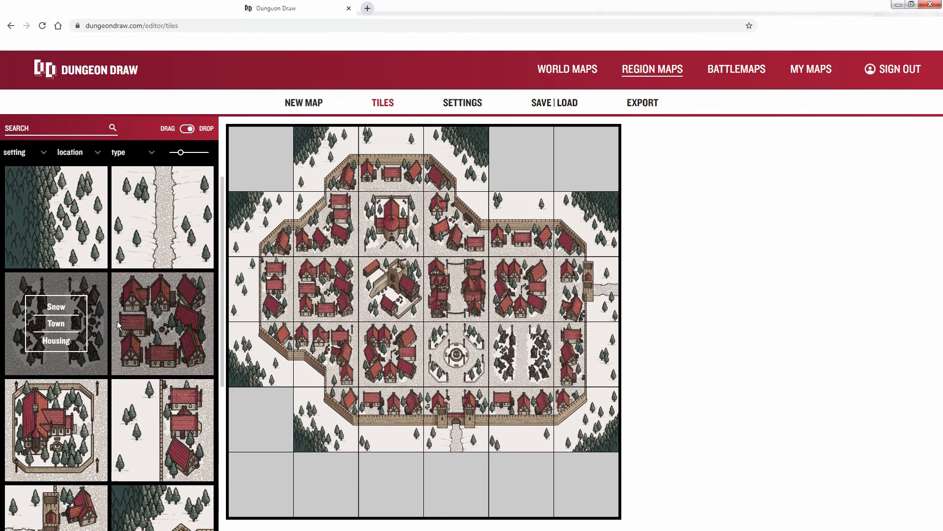
Add a road tile below the south gate and forest edge tiles in row 6, column 2, and row 5, column 1
left_click(71, 293)
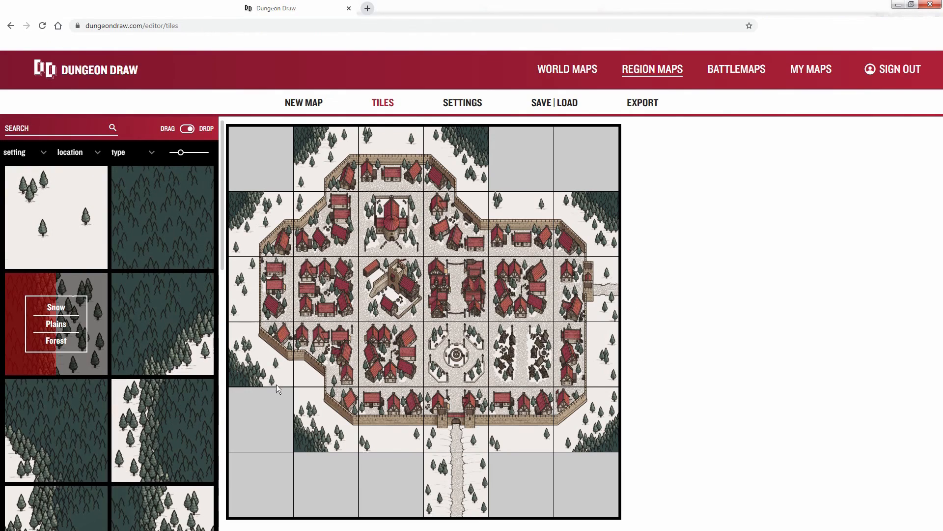
left_click(341, 478)
scroll(208, 423, "down", 1)
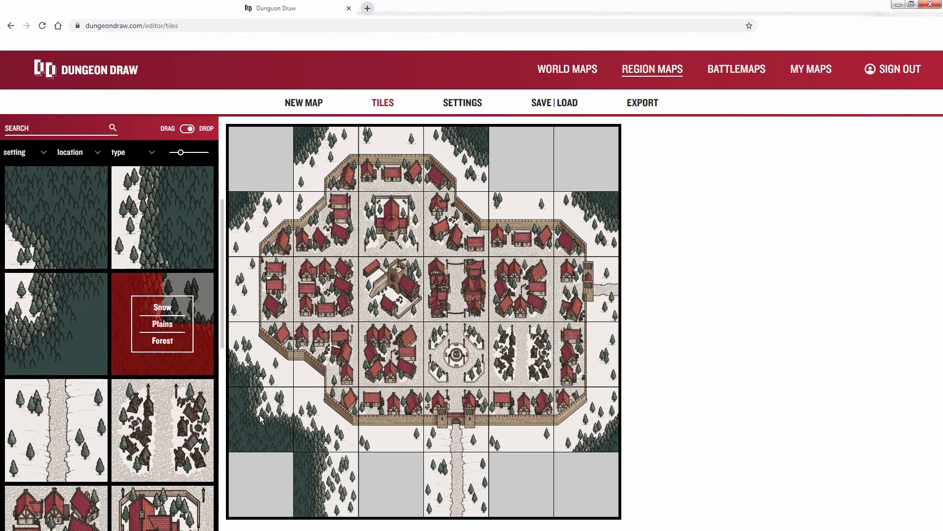
scroll(97, 375, "up", 3)
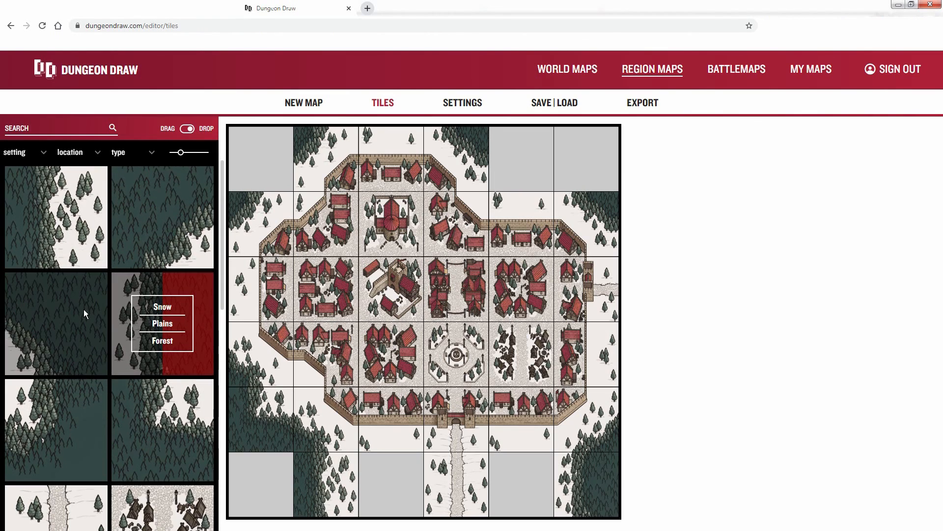
Fill the outer map corners in row 1, columns 1 and 6, and row 6, column 1, with forest tiles
left_click(205, 293)
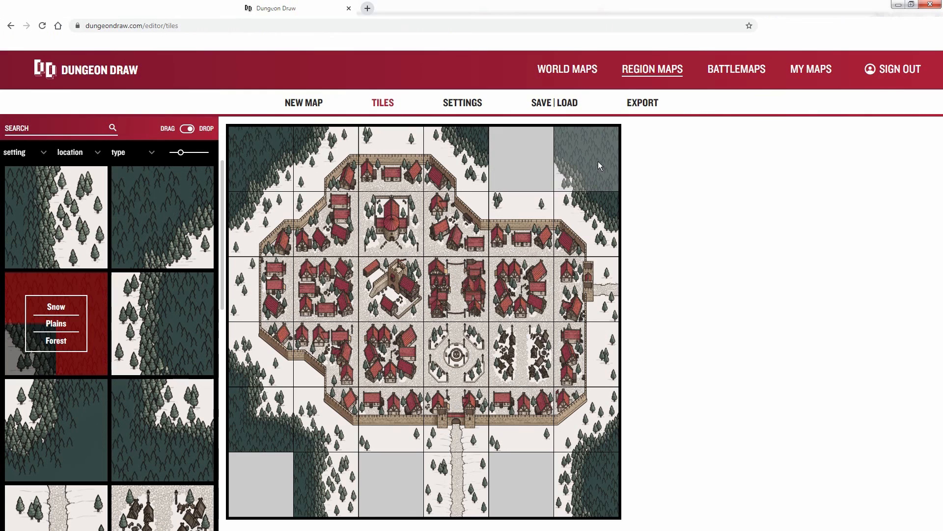
left_click(599, 163)
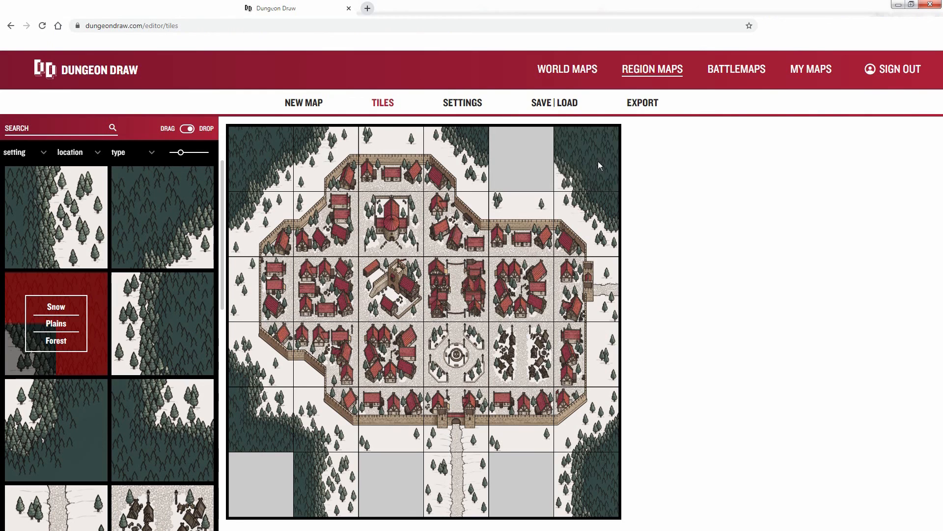
scroll(129, 264, "up", 3)
left_click(131, 265)
left_click(271, 488)
Place snowy plains tiles in row 6, columns 3 and 5, on both sides of the road
scroll(155, 261, "down", 2)
scroll(154, 261, "up", 2)
left_click(74, 236)
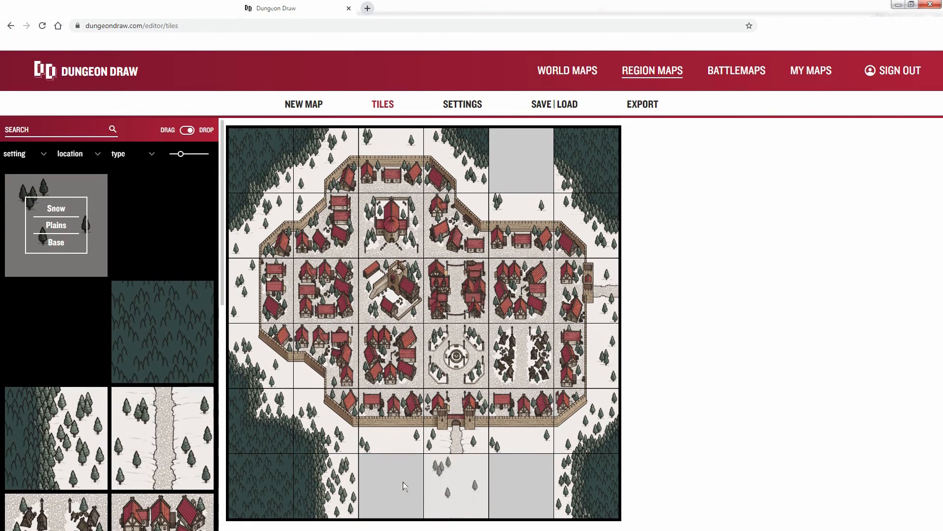
left_click(401, 484)
left_click(157, 231)
left_click(524, 485)
Switch from drop to drag mode and copy all six tiles of column 6 onto column 5
scroll(570, 330, "up", 5)
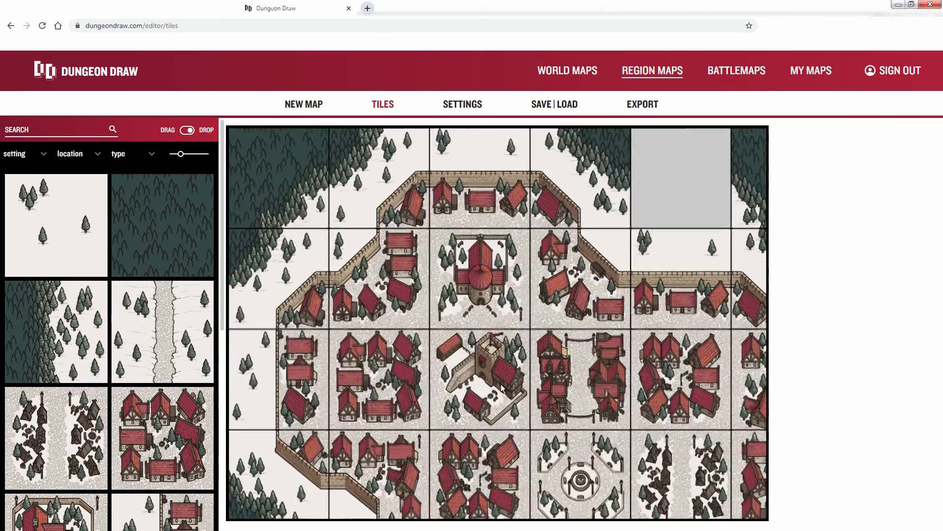
left_click(187, 131)
left_click_drag(688, 466, 452, 246)
scroll(452, 245, "down", 5)
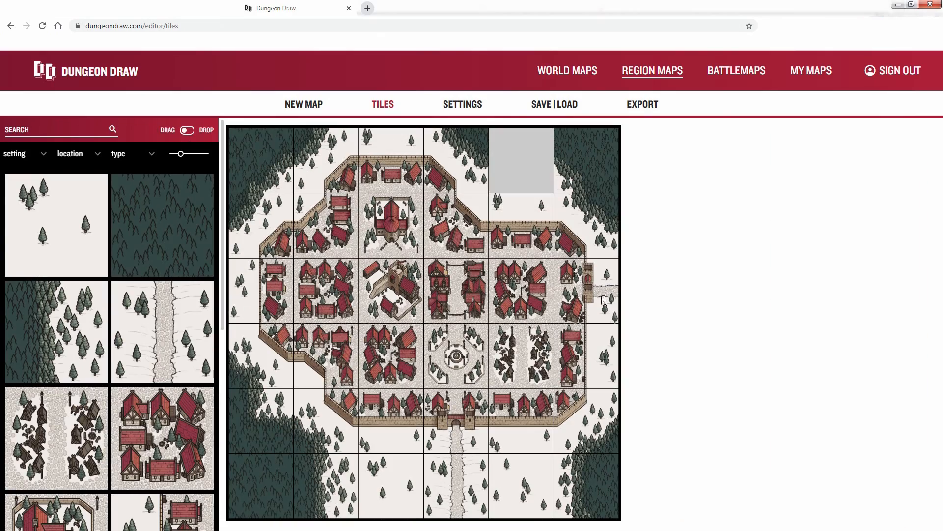
left_click_drag(592, 164, 526, 163)
left_click_drag(598, 222, 526, 225)
left_click_drag(593, 290, 528, 290)
left_click_drag(591, 353, 527, 355)
left_click_drag(591, 400, 538, 416)
left_click_drag(590, 481, 529, 482)
Set the map's width to 5 tiles in the map settings
left_click(463, 105)
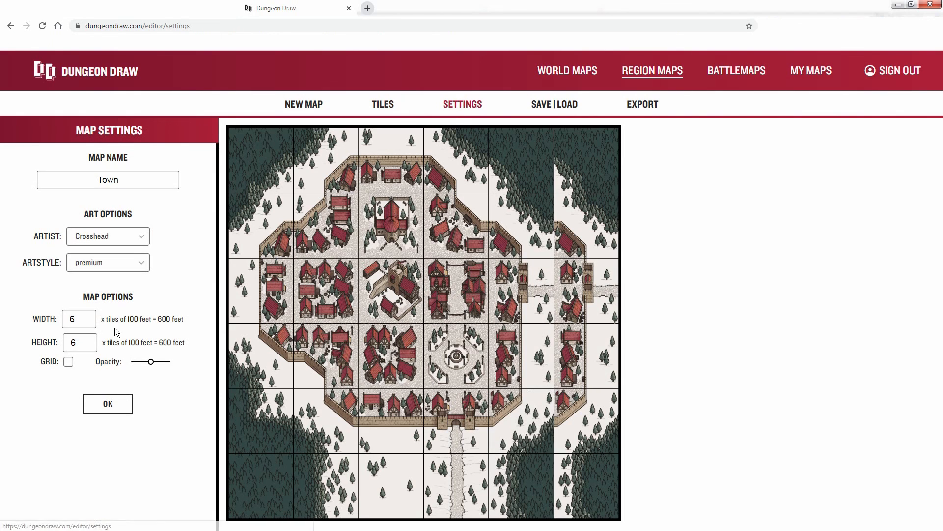
left_click_drag(83, 321, 17, 318)
type("5")
left_click(643, 104)
left_click(462, 104)
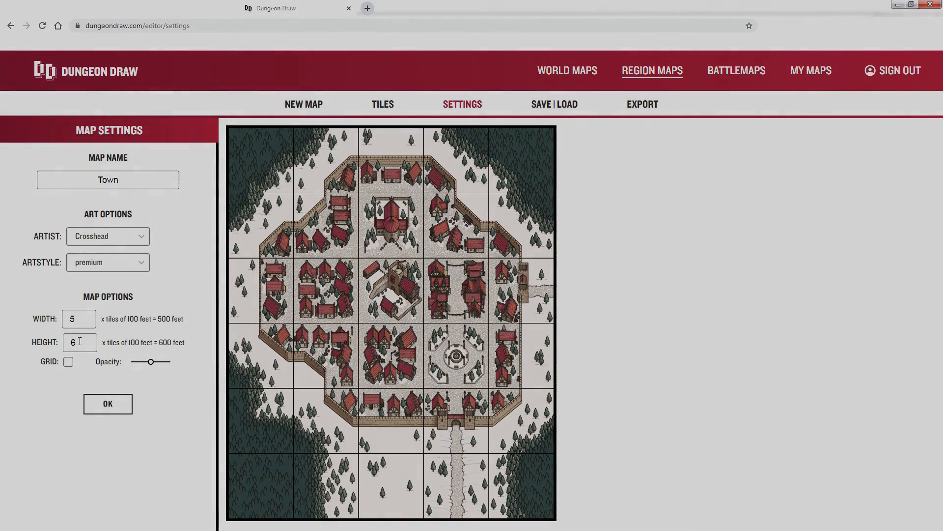
Set the map's height to 5 tiles and open the export options
left_click_drag(79, 341, 21, 349)
type("5")
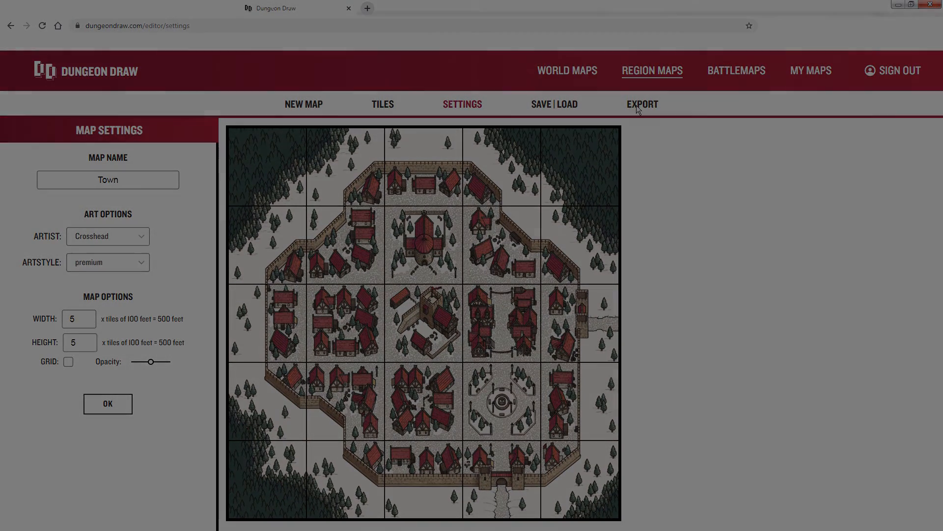
left_click(639, 105)
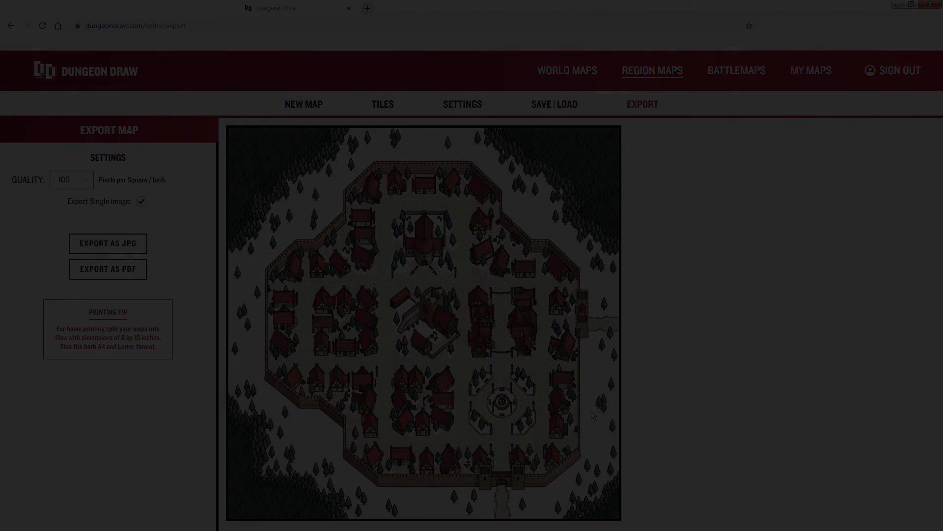